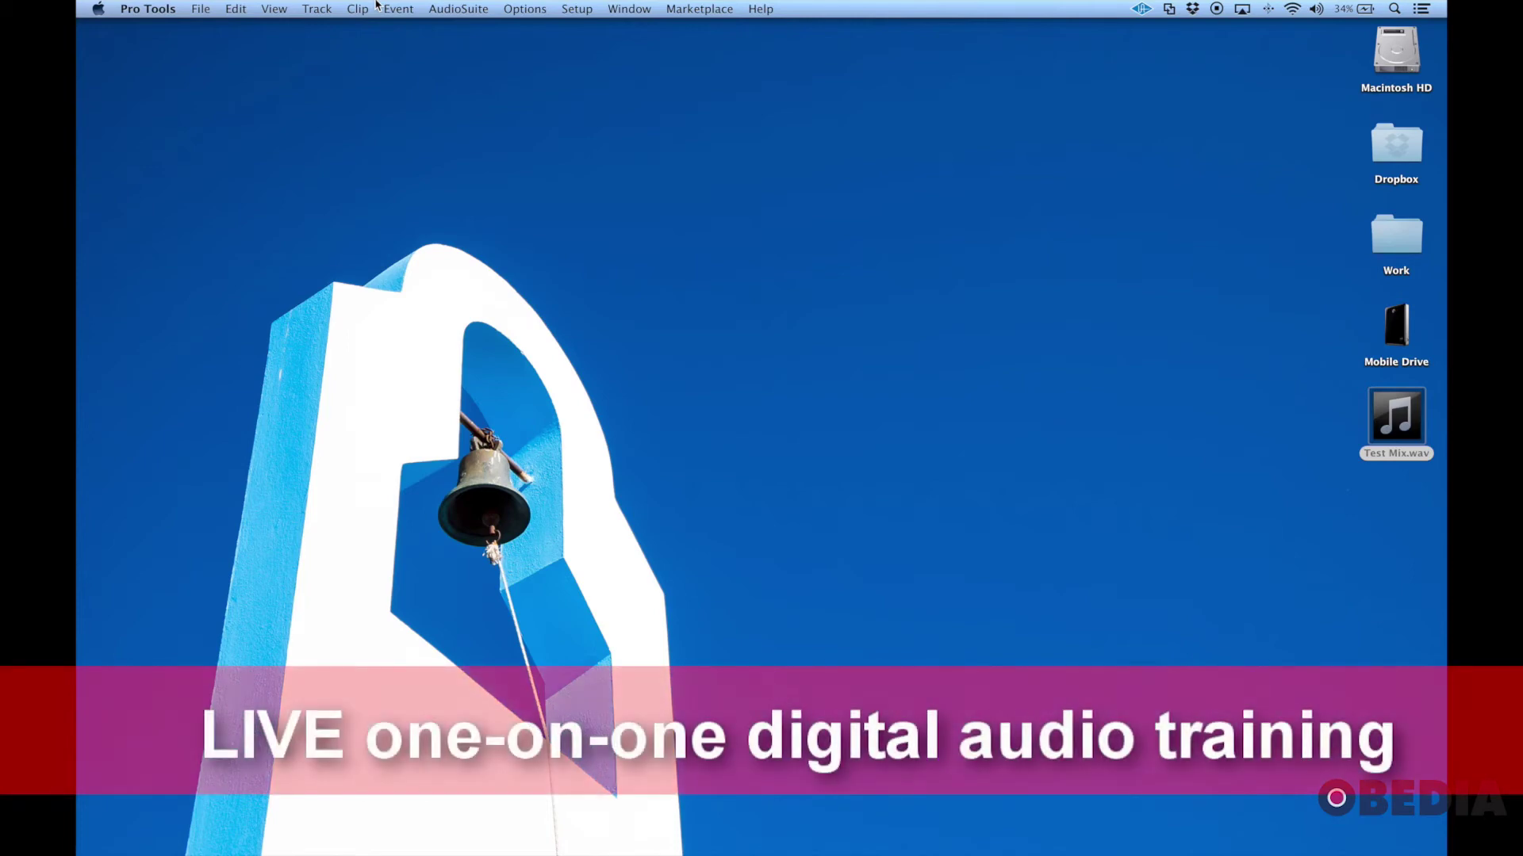
Step: Open Setup > Playback Engine and review the device list, keeping AirPlay with a 64-sample buffer
{"action": "left_click", "coordinate": [576, 6]}
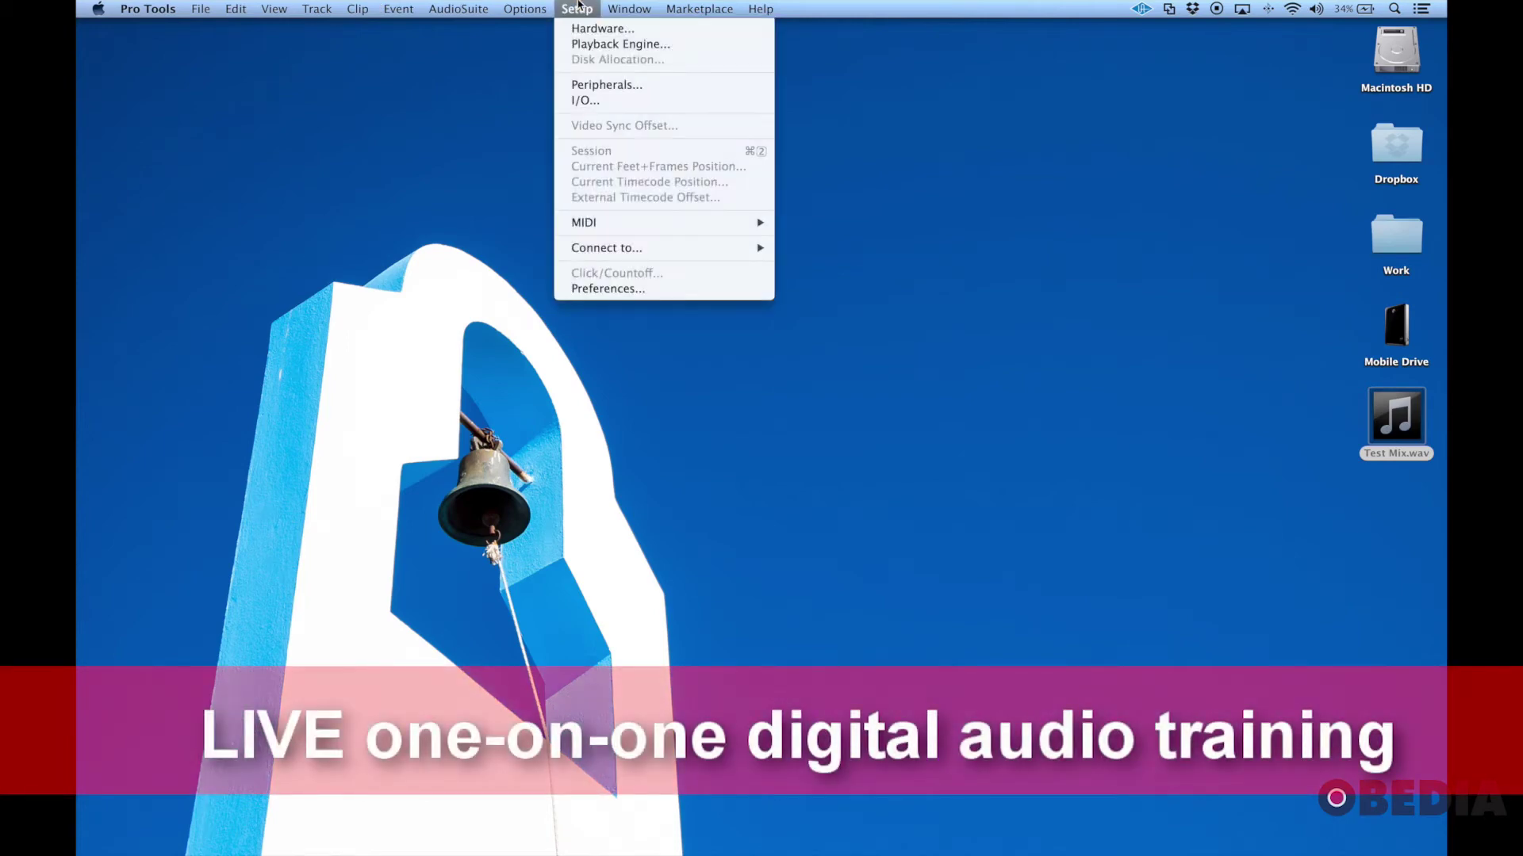
{"action": "left_click", "coordinate": [573, 44]}
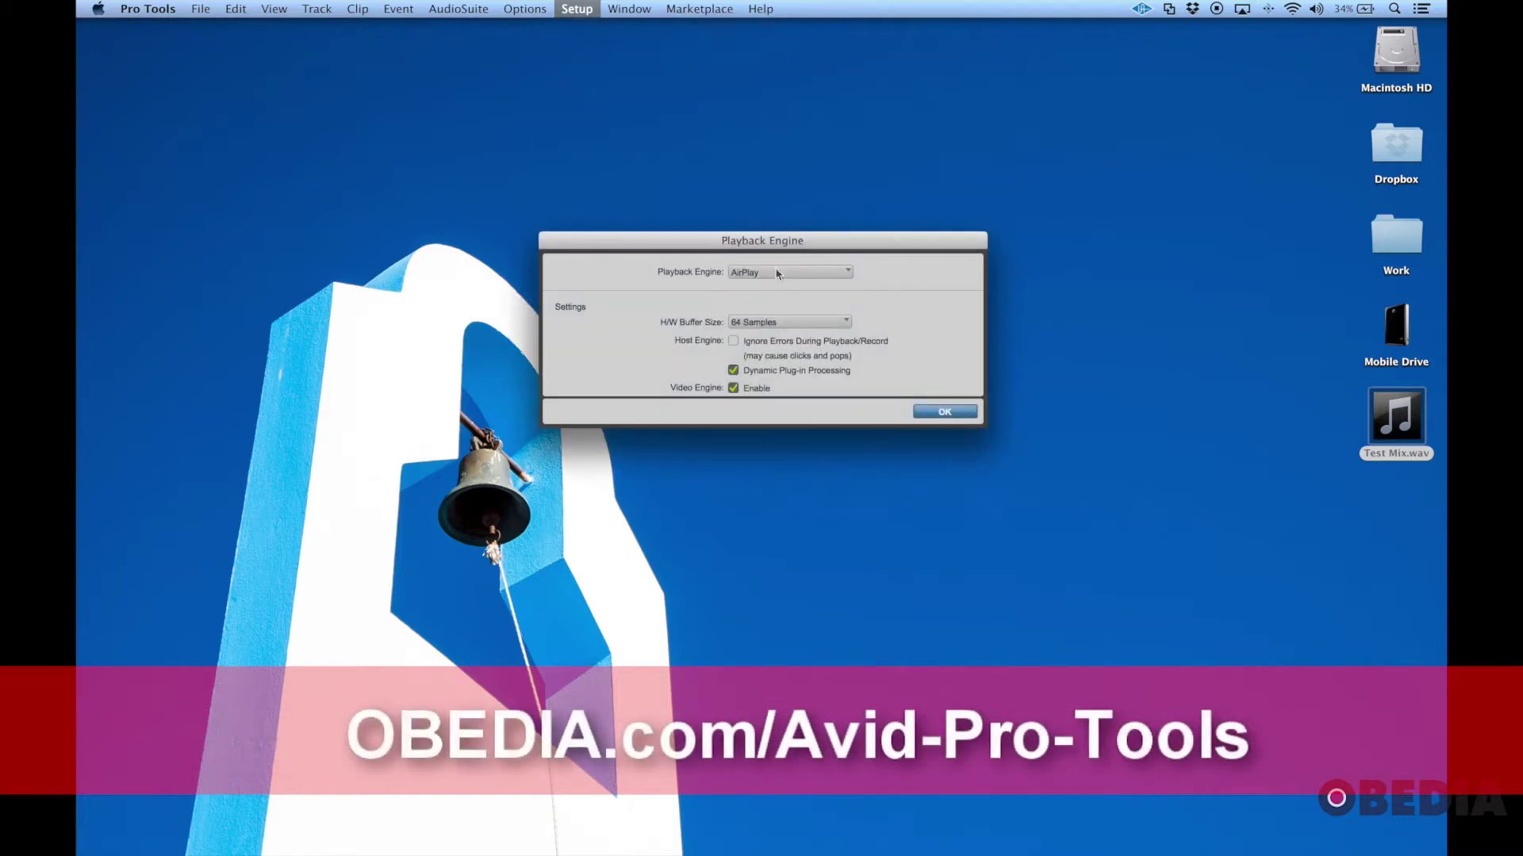
{"action": "left_click", "coordinate": [778, 273]}
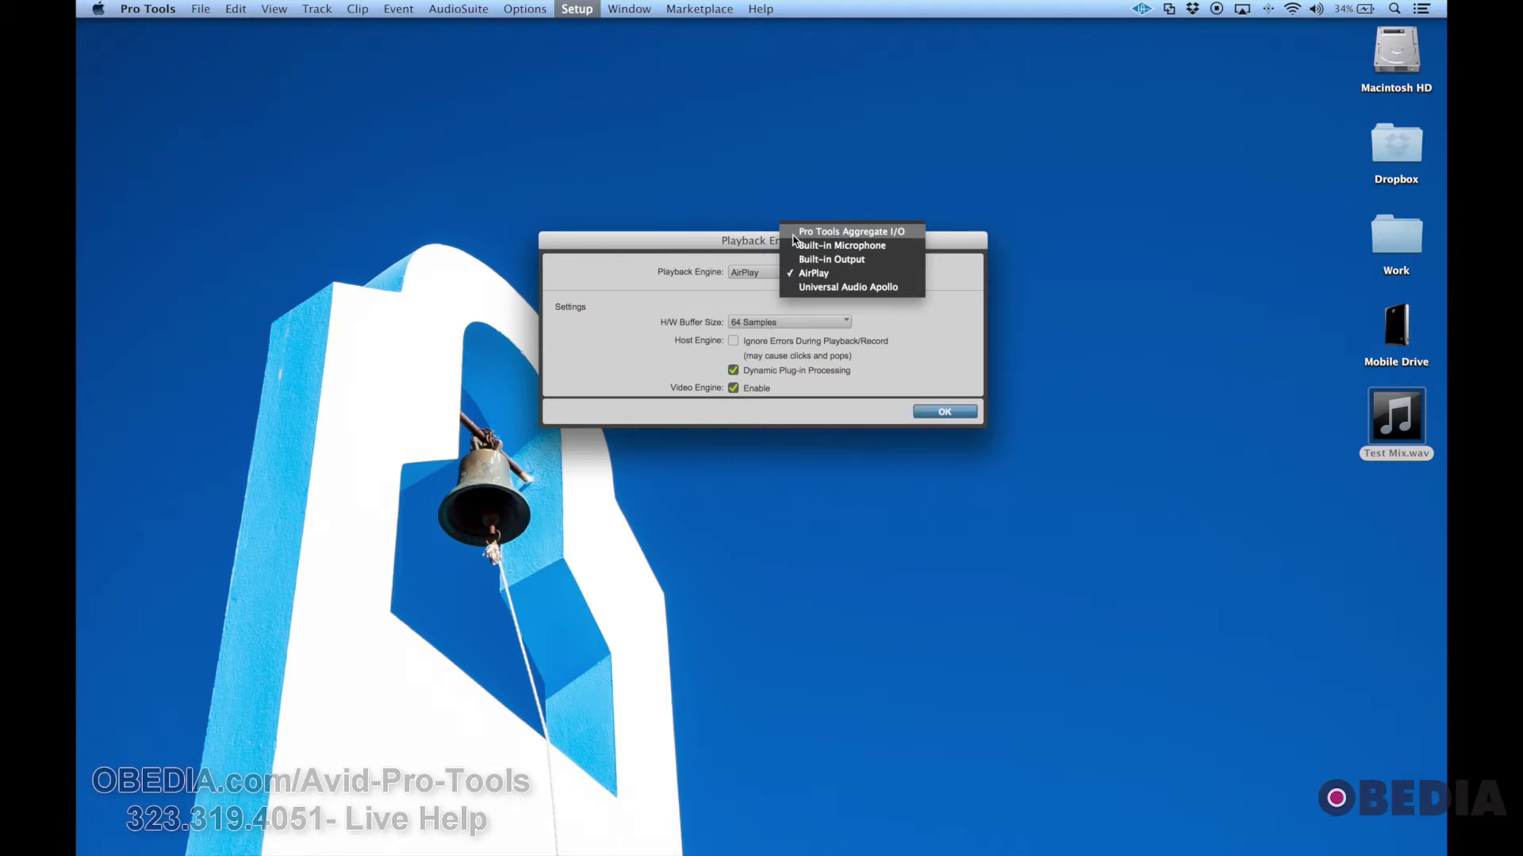
{"action": "left_click", "coordinate": [1039, 137]}
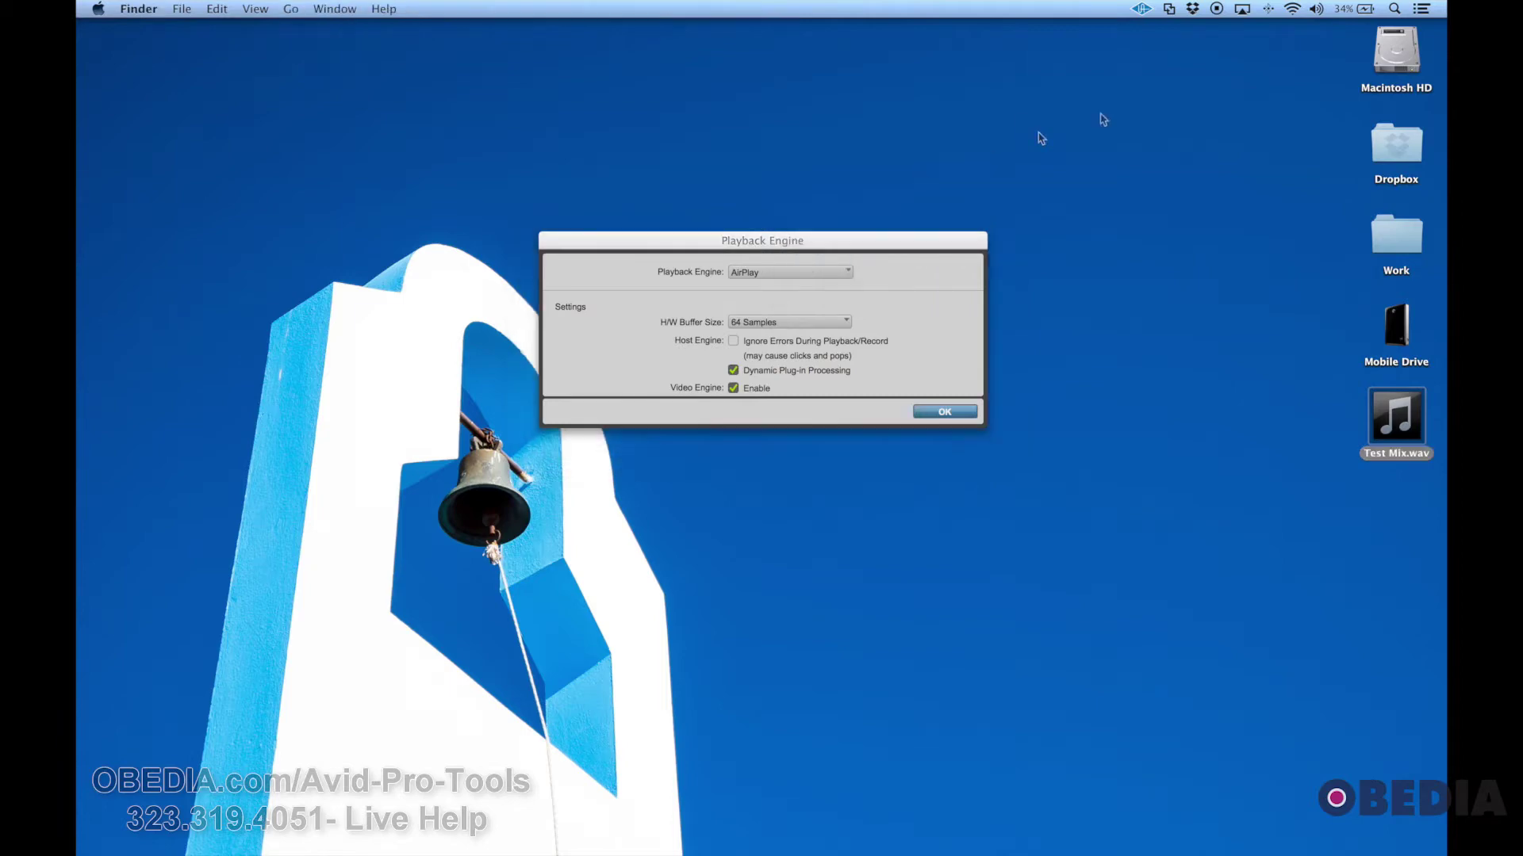
Step: Launch Audio MIDI Setup through Spotlight and bring the Audio Devices window forward
{"action": "left_click", "coordinate": [1394, 9]}
{"action": "type", "text": "quic"}
{"action": "key", "text": "BackSpace"}
{"action": "key", "text": "BackSpace"}
{"action": "key", "text": "BackSpace"}
{"action": "key", "text": "BackSpace"}
{"action": "type", "text": "audi"}
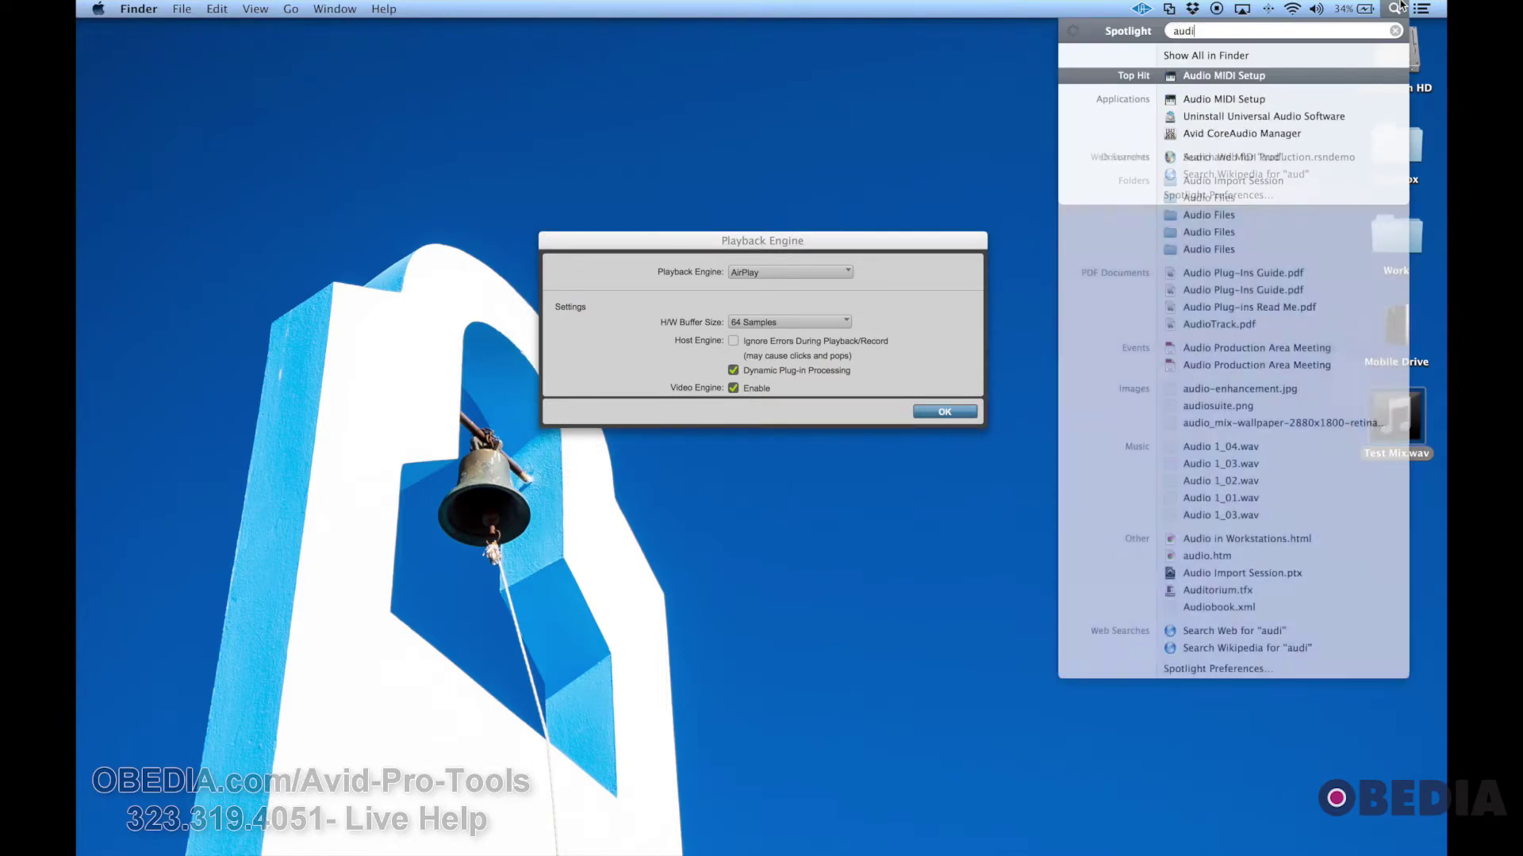
{"action": "key", "text": "Return"}
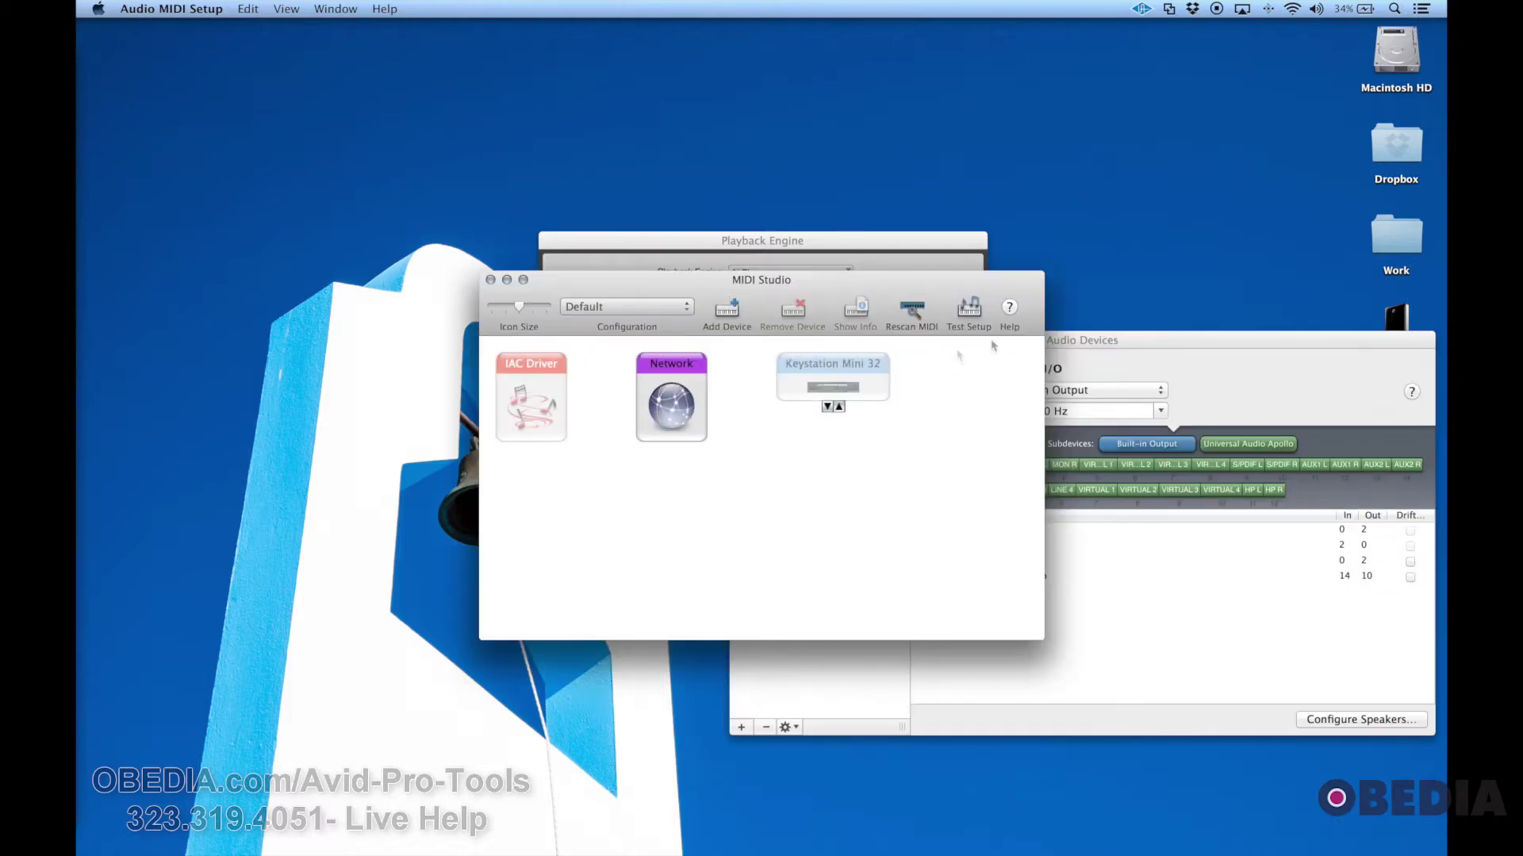
{"action": "left_click_drag", "start_coordinate": [930, 272], "coordinate": [460, 218]}
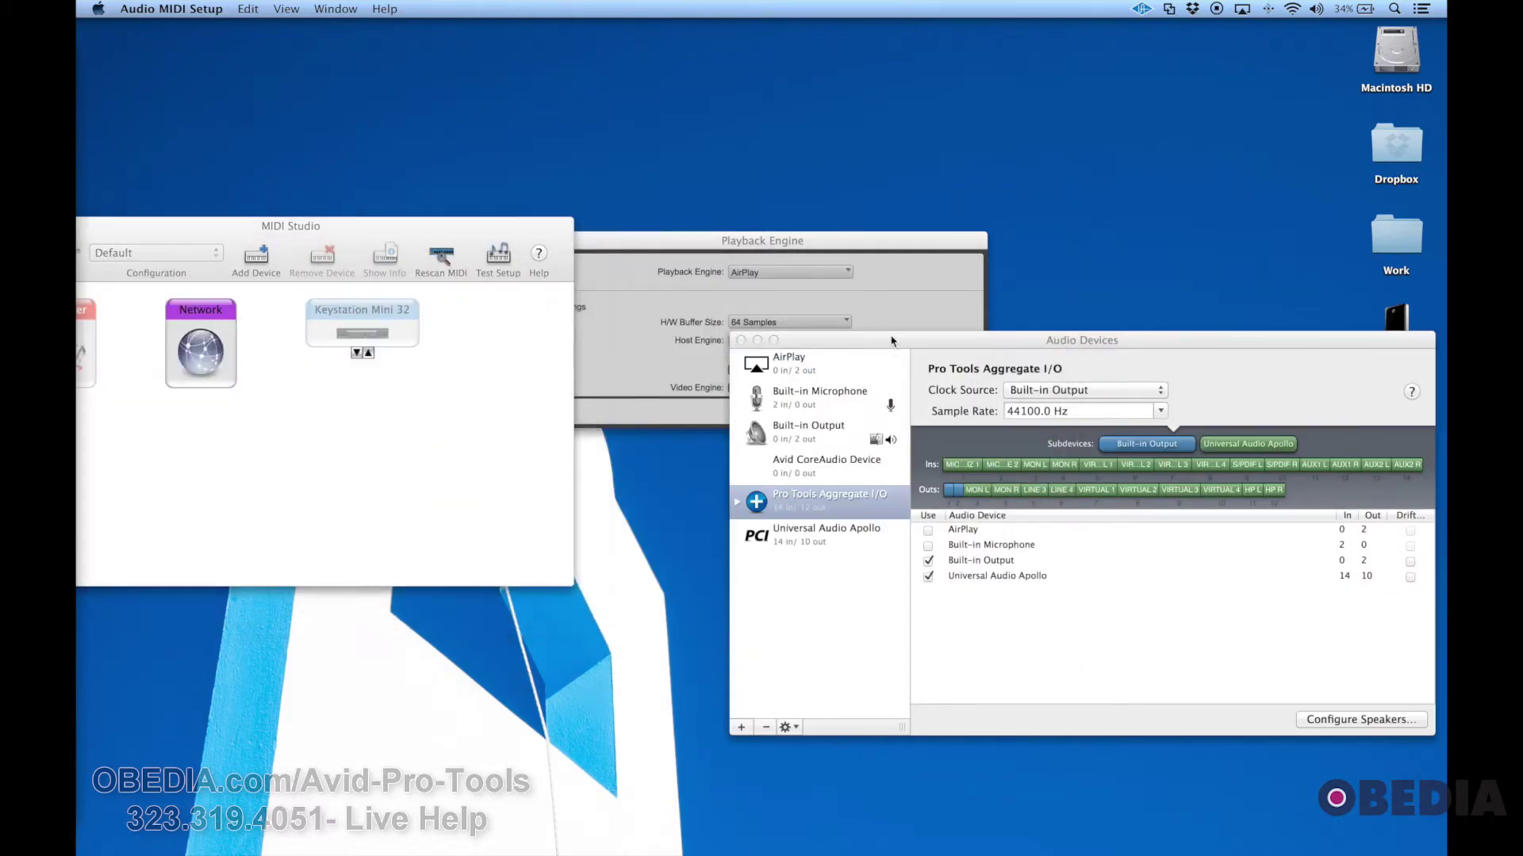
{"action": "left_click_drag", "start_coordinate": [892, 341], "coordinate": [641, 330]}
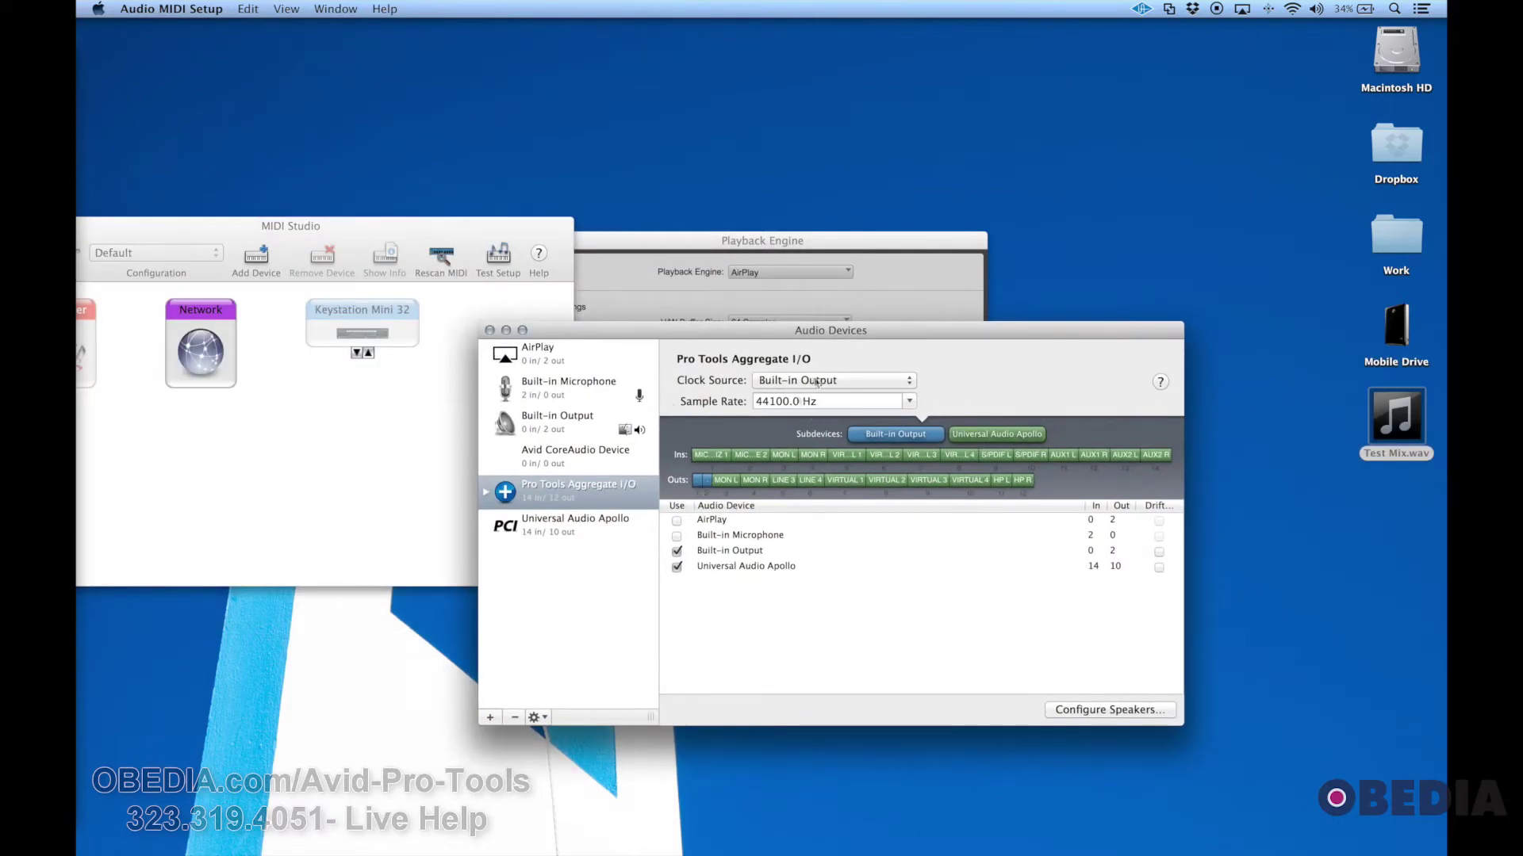
Step: Inspect the Pro Tools Aggregate I/O members: AirPlay, Built-in Microphone and Built-in Output
{"action": "left_click", "coordinate": [725, 523]}
{"action": "left_click", "coordinate": [733, 536]}
{"action": "left_click", "coordinate": [744, 552]}
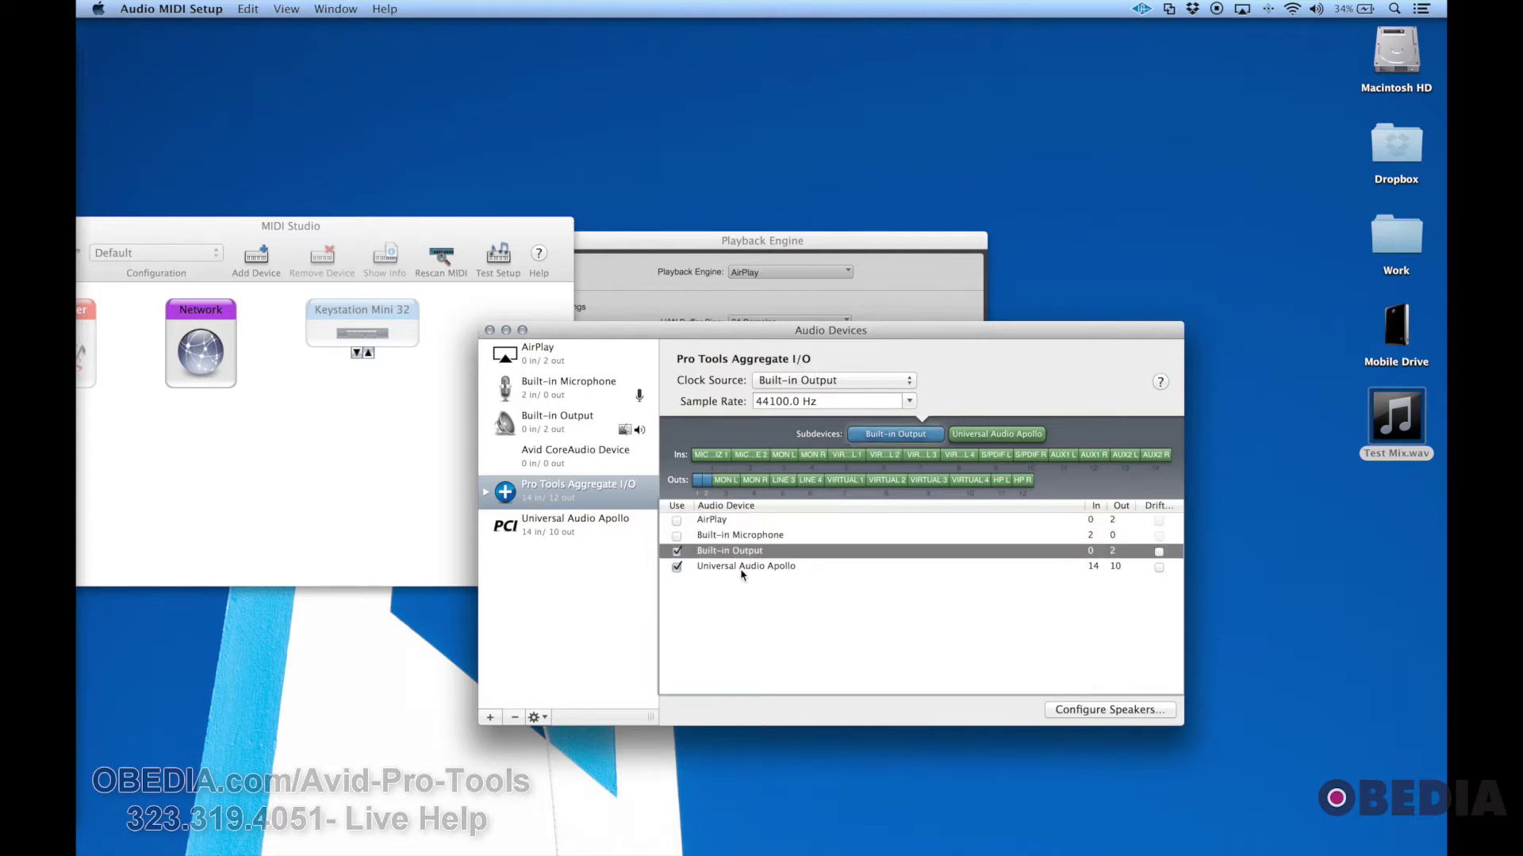
{"action": "left_click", "coordinate": [744, 567]}
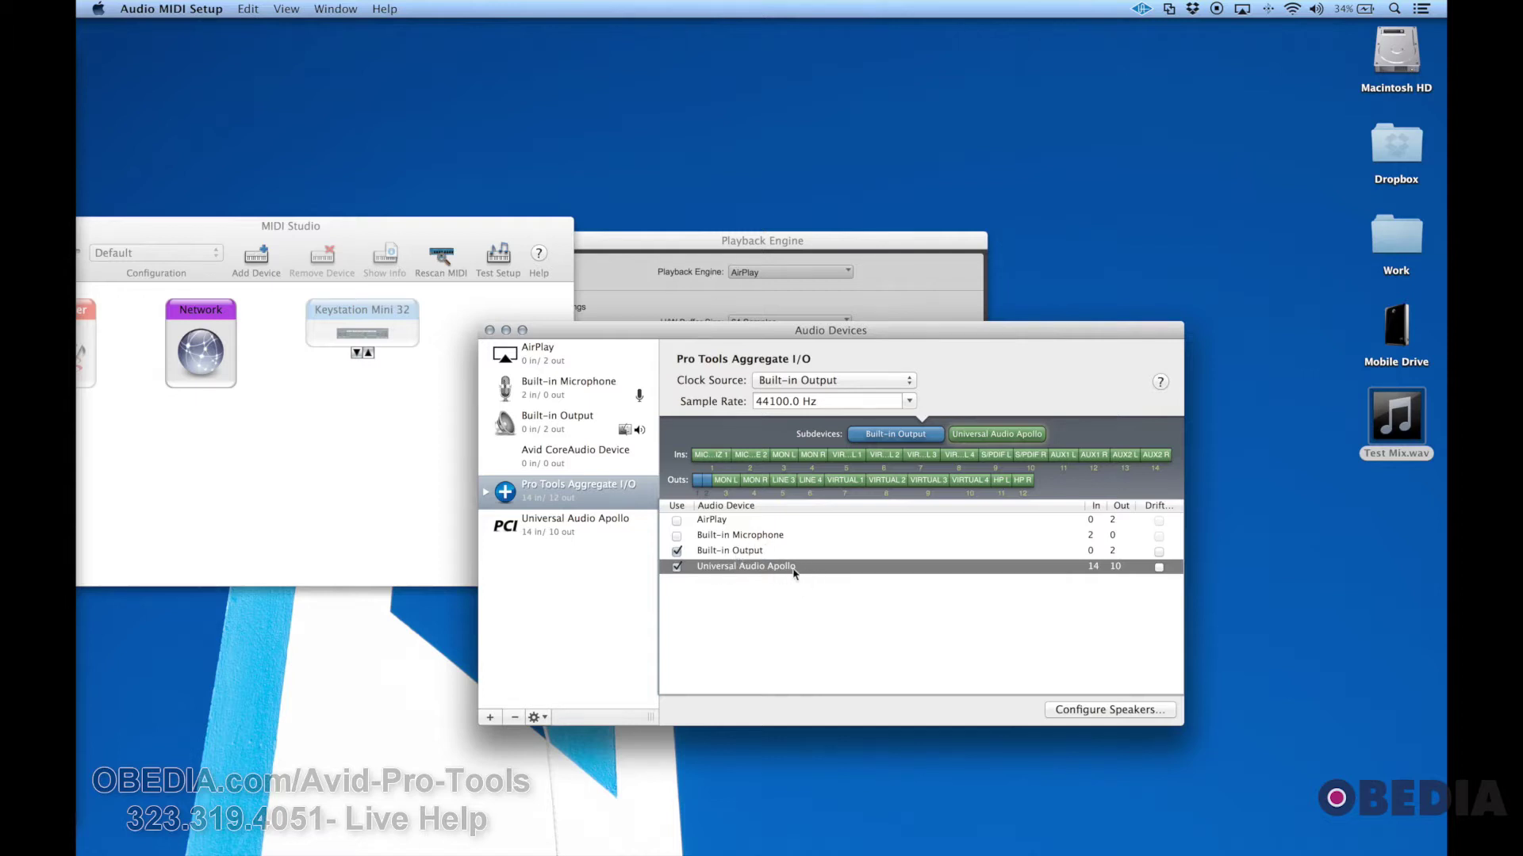
{"action": "left_click", "coordinate": [739, 552]}
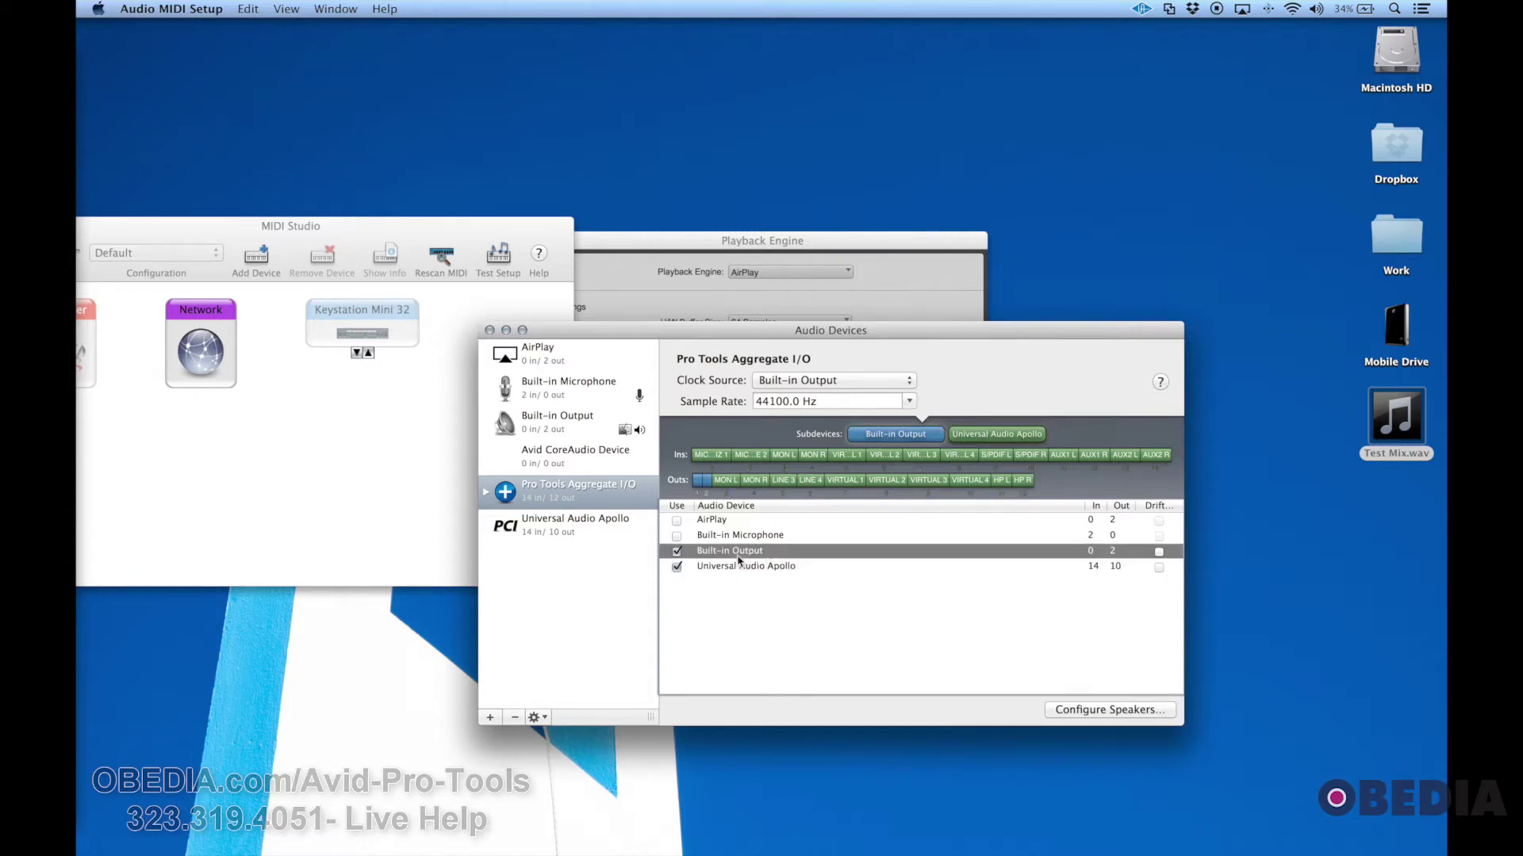
{"action": "left_click", "coordinate": [789, 537]}
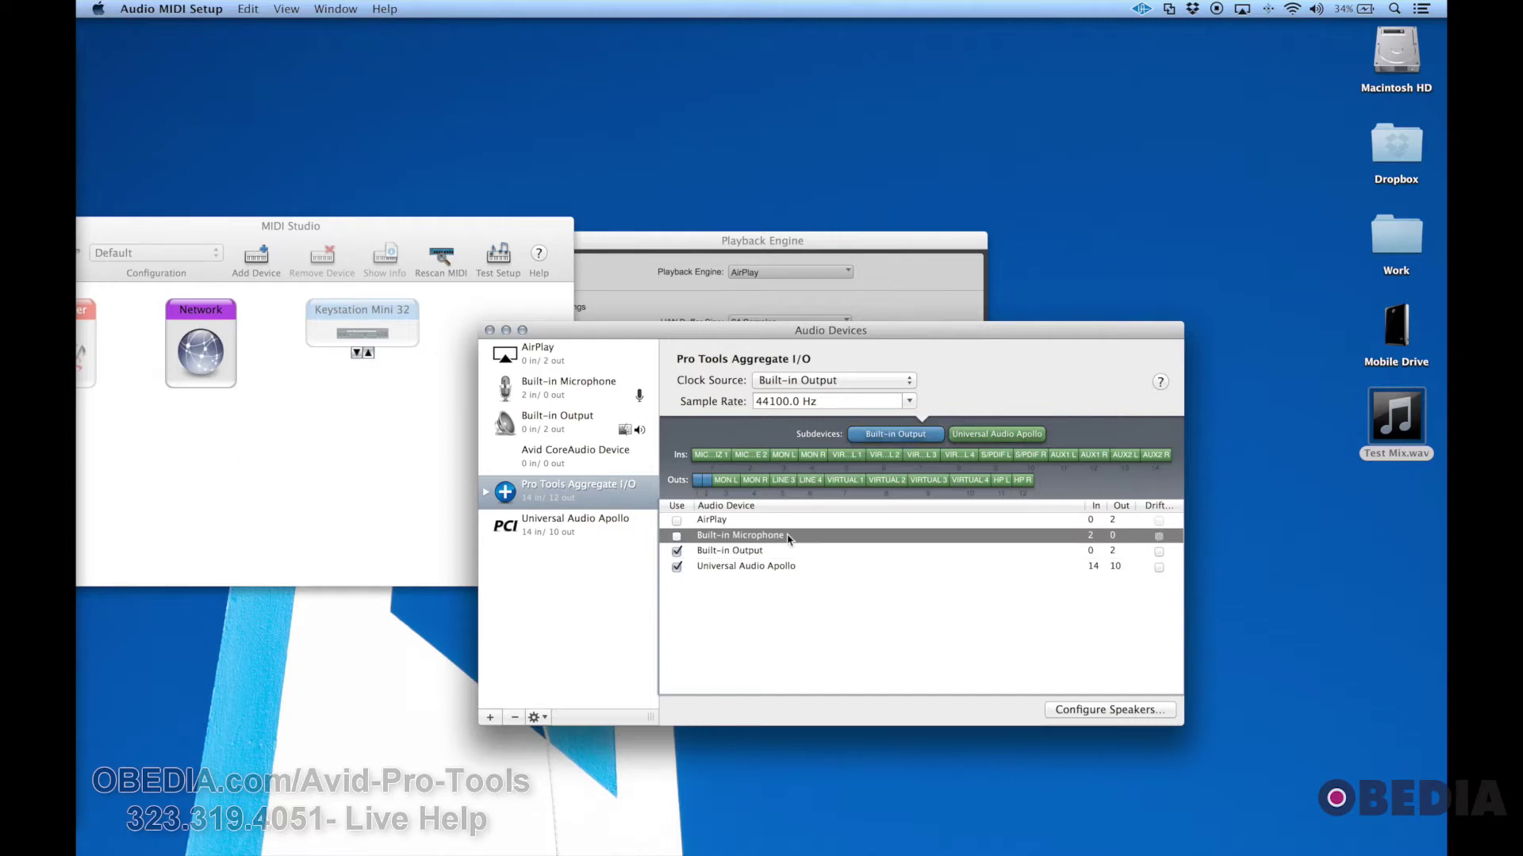
{"action": "left_click", "coordinate": [724, 522]}
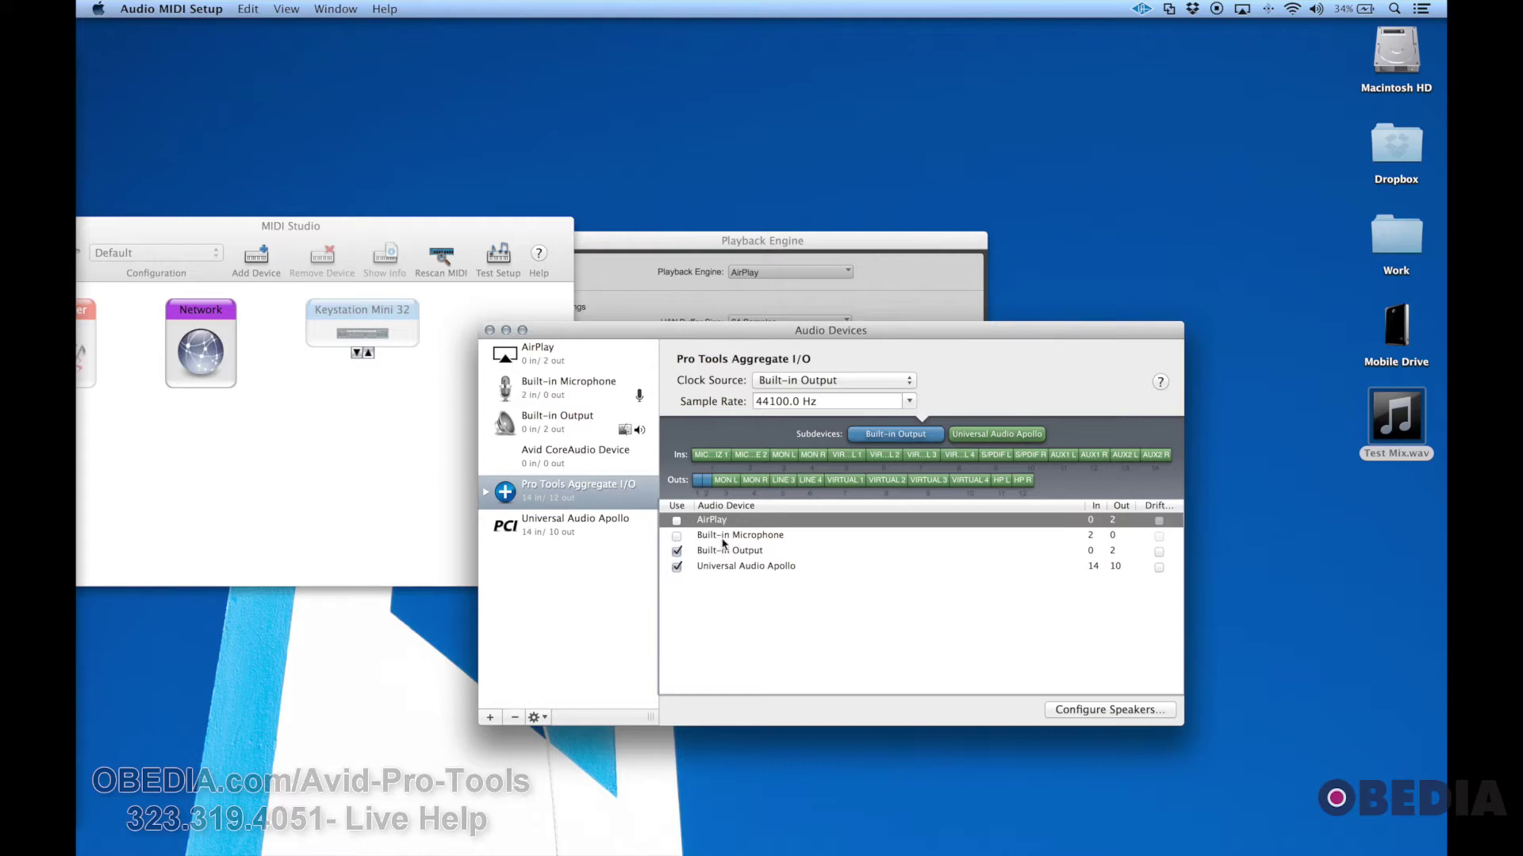
{"action": "left_click", "coordinate": [728, 538]}
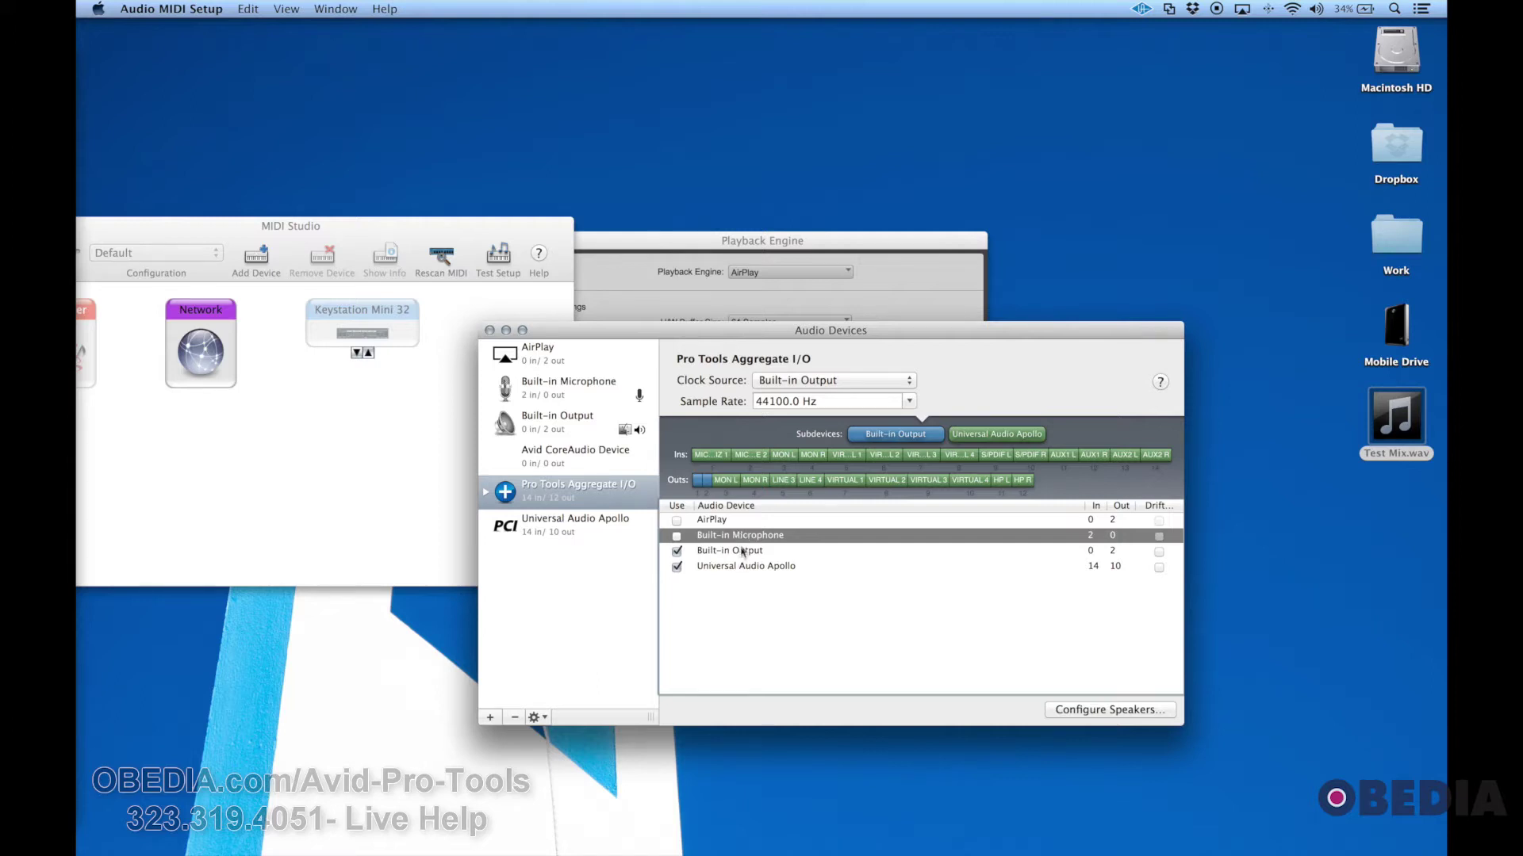
{"action": "left_click", "coordinate": [743, 551]}
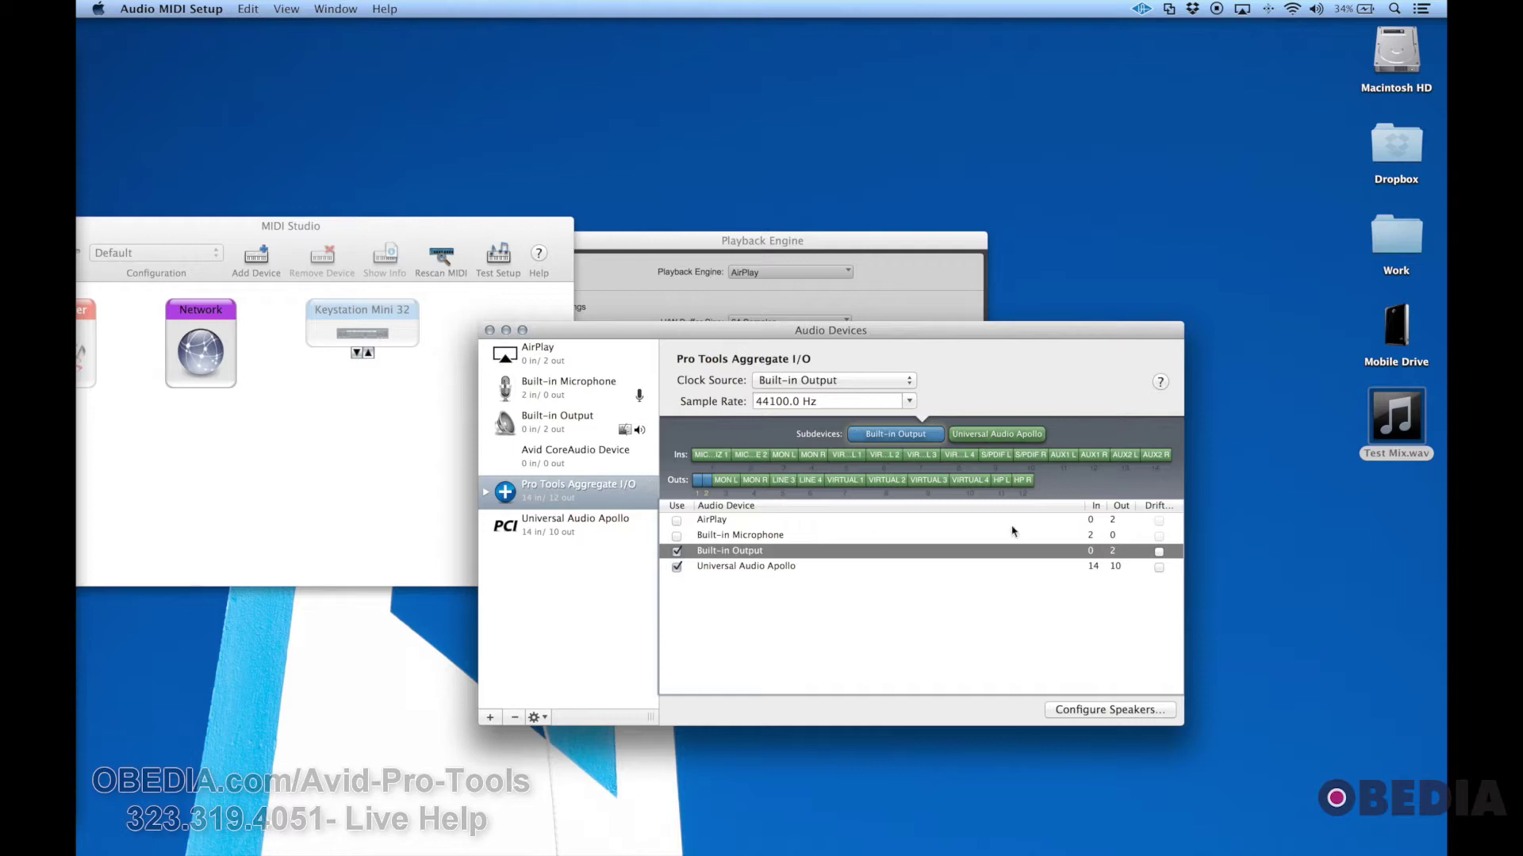
Step: Close the Audio Devices and MIDI Studio windows
{"action": "left_click", "coordinate": [490, 330]}
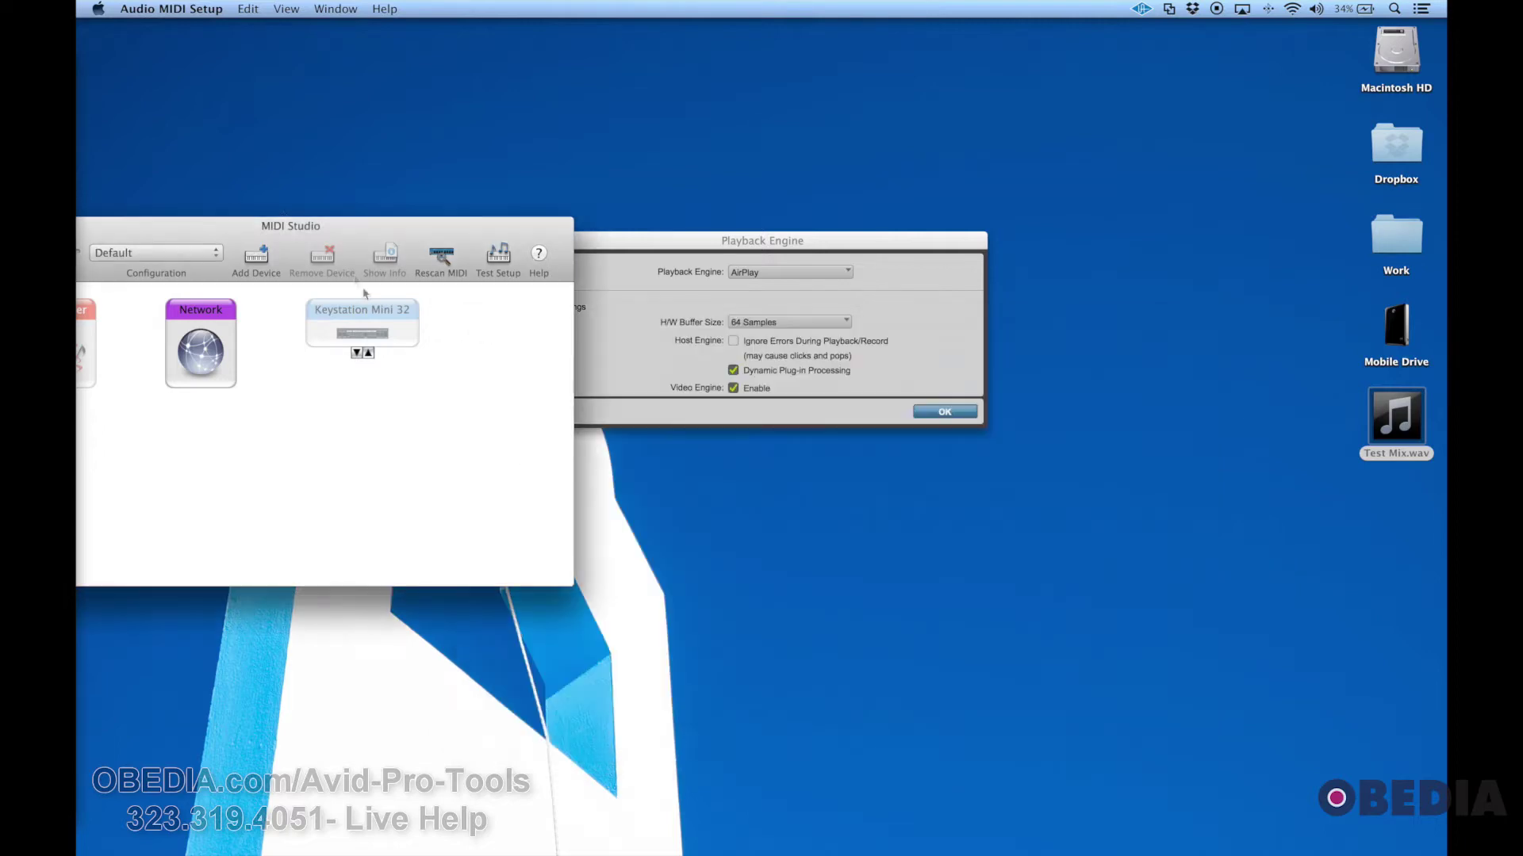
{"action": "left_click_drag", "start_coordinate": [268, 226], "coordinate": [789, 298]}
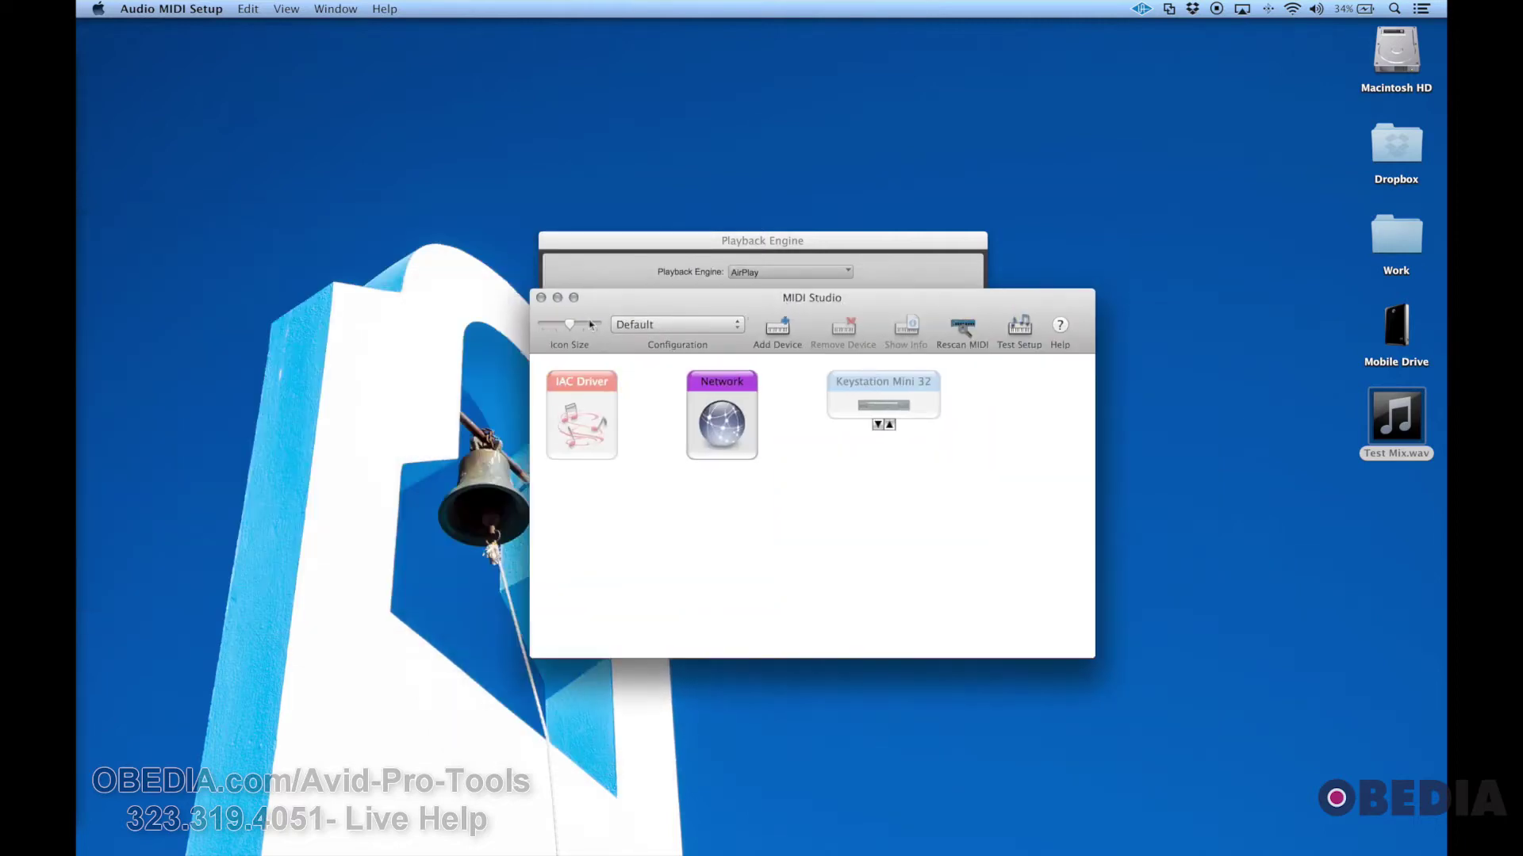
{"action": "left_click", "coordinate": [540, 297]}
Step: Set the Pro Tools playback engine to Universal Audio Apollo and confirm with OK
{"action": "left_click", "coordinate": [677, 279]}
{"action": "left_click", "coordinate": [807, 277]}
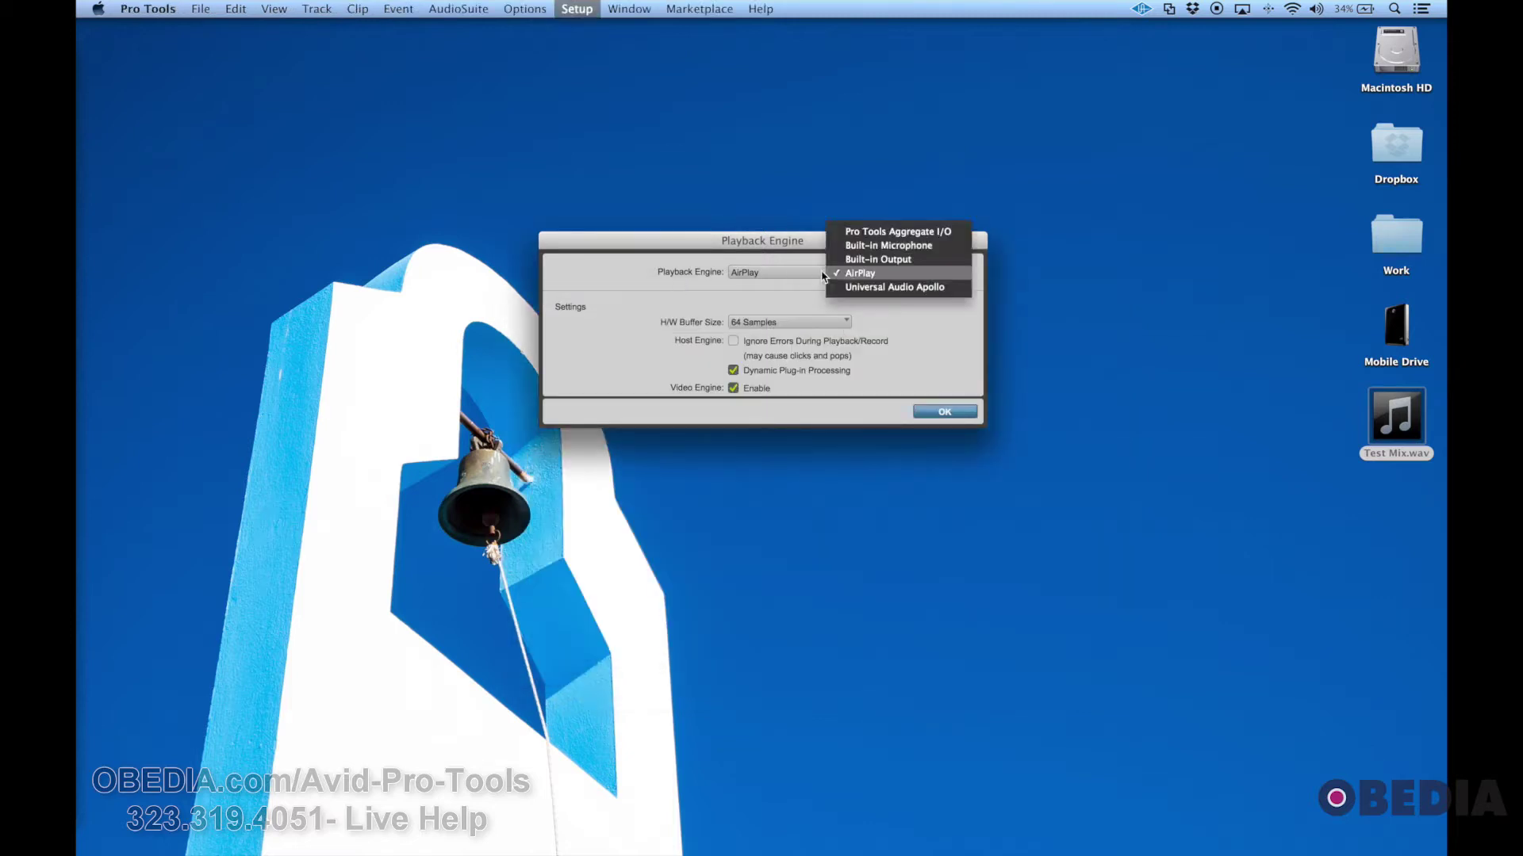
{"action": "left_click", "coordinate": [886, 295]}
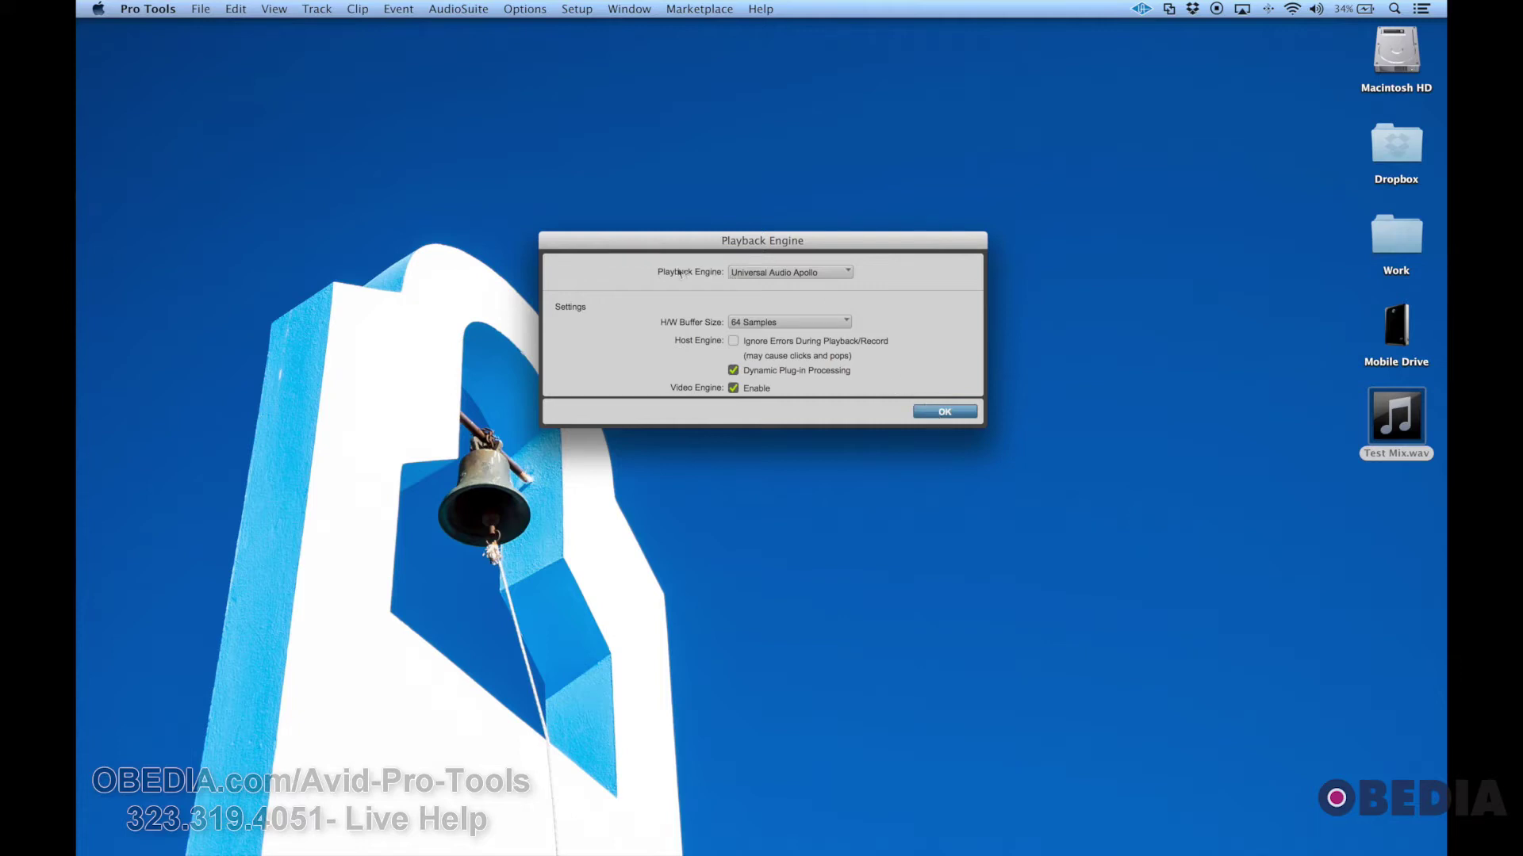
{"action": "left_click", "coordinate": [968, 412]}
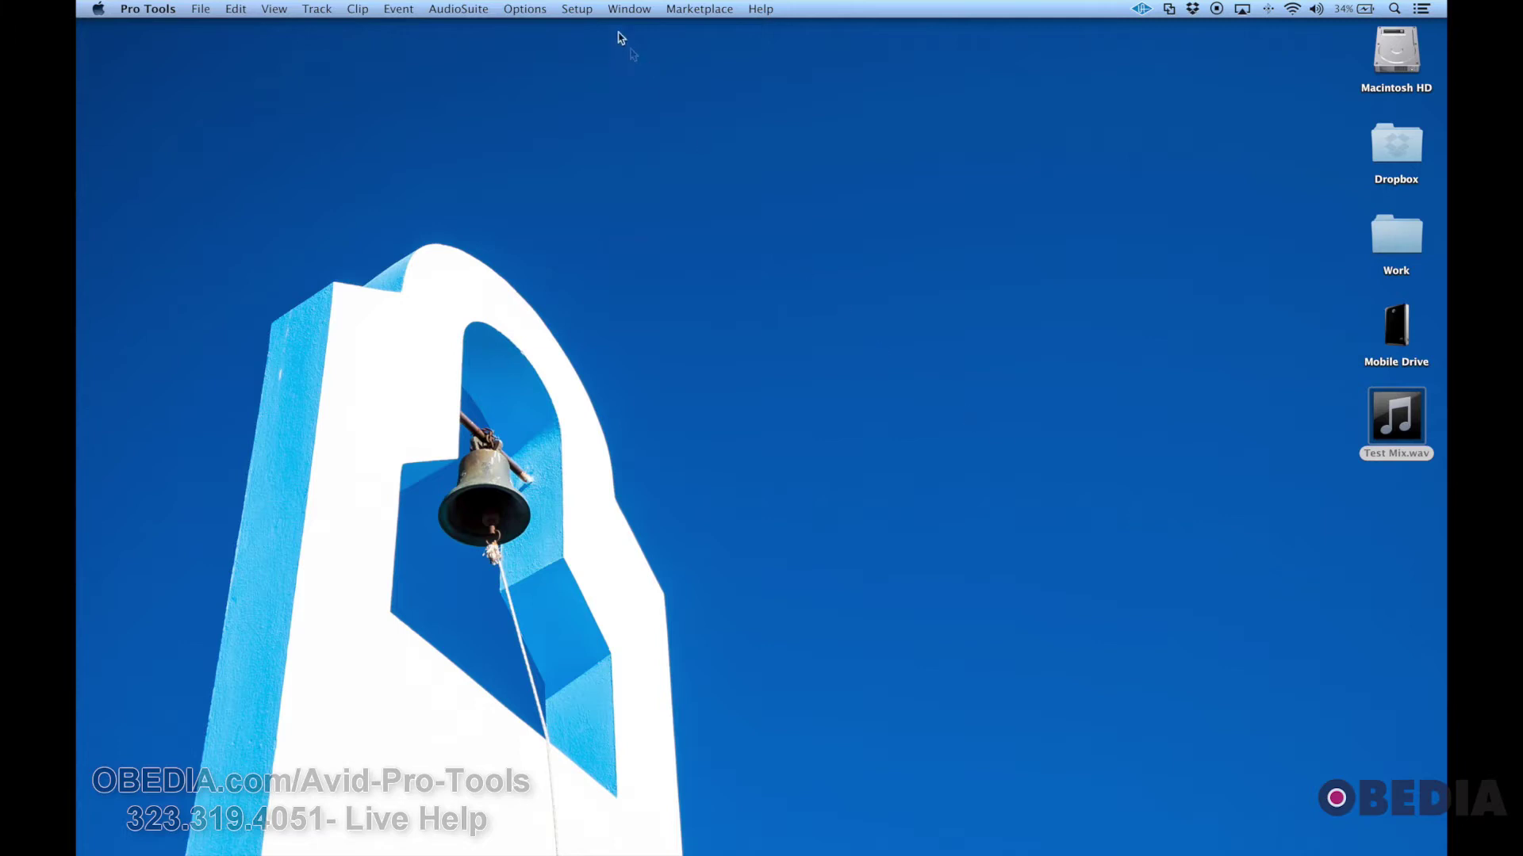
Step: Open Setup > I/O and review the Input, Output and Bus path lists, ending on Input
{"action": "left_click", "coordinate": [578, 10]}
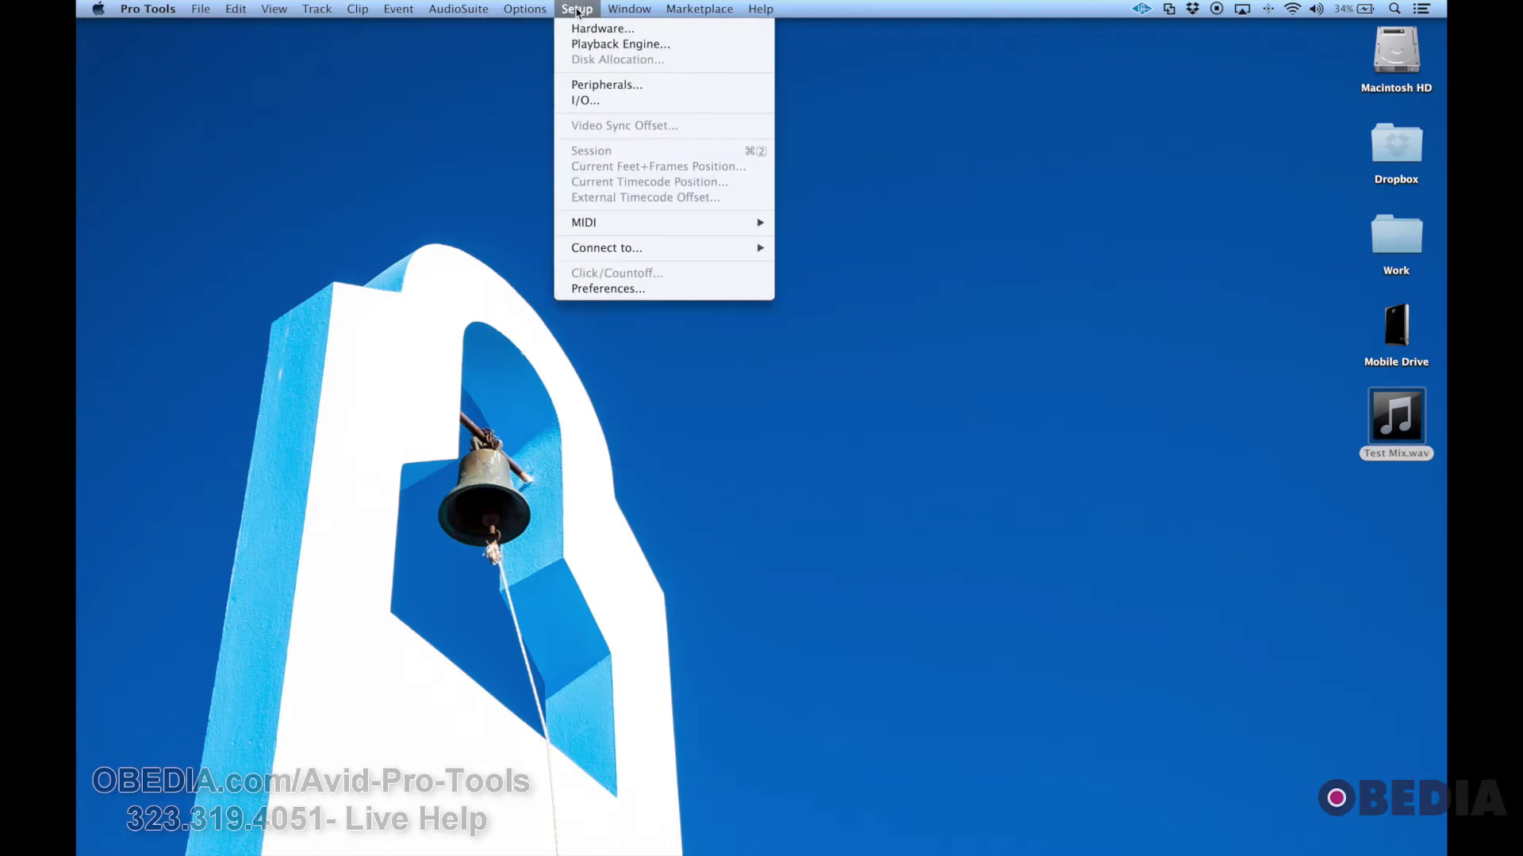
{"action": "left_click", "coordinate": [612, 101]}
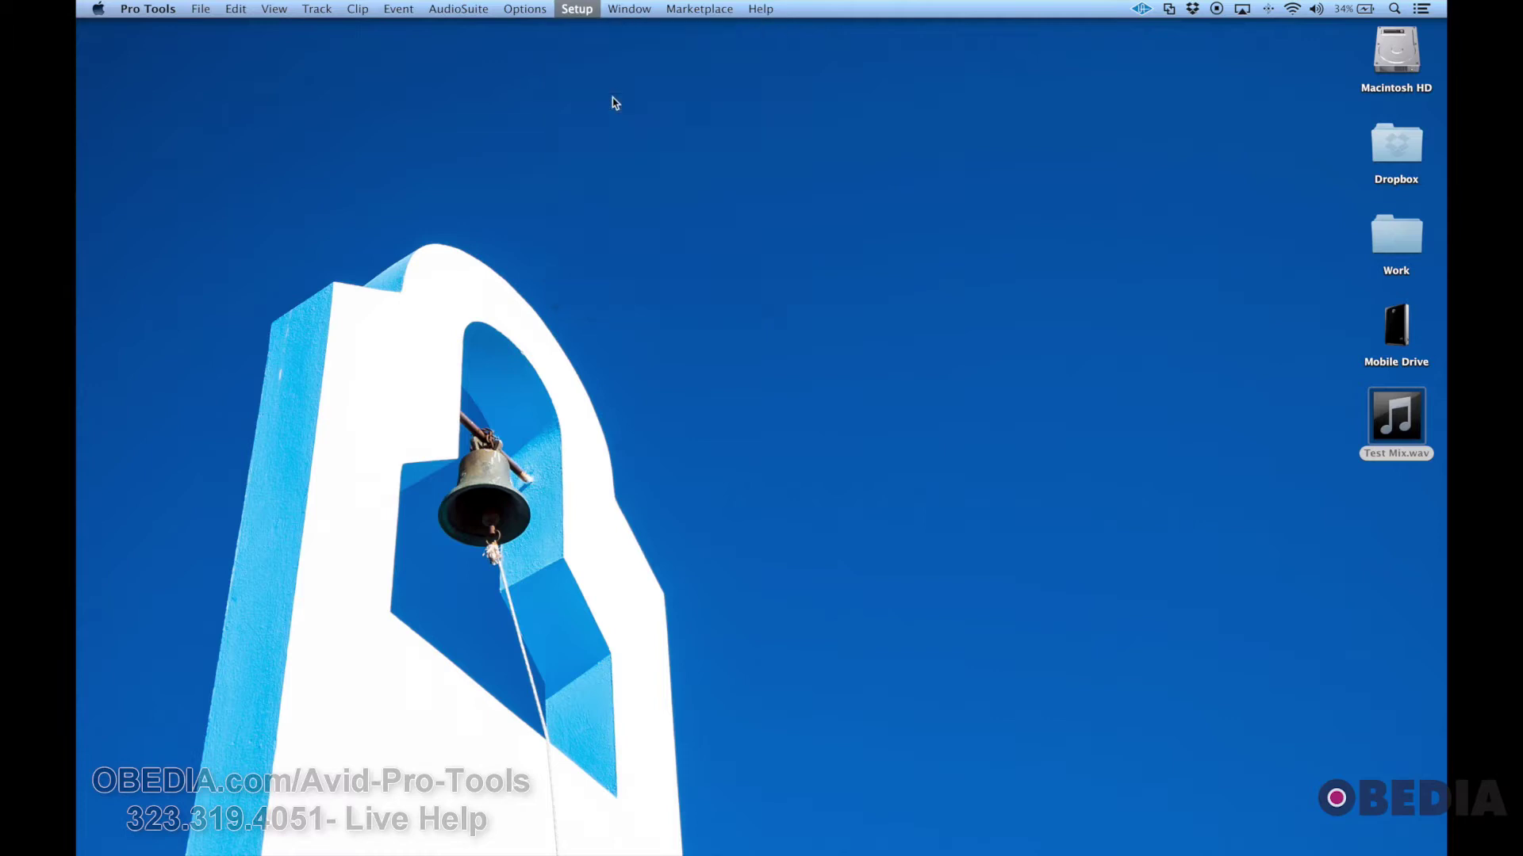
{"action": "left_click", "coordinate": [514, 143]}
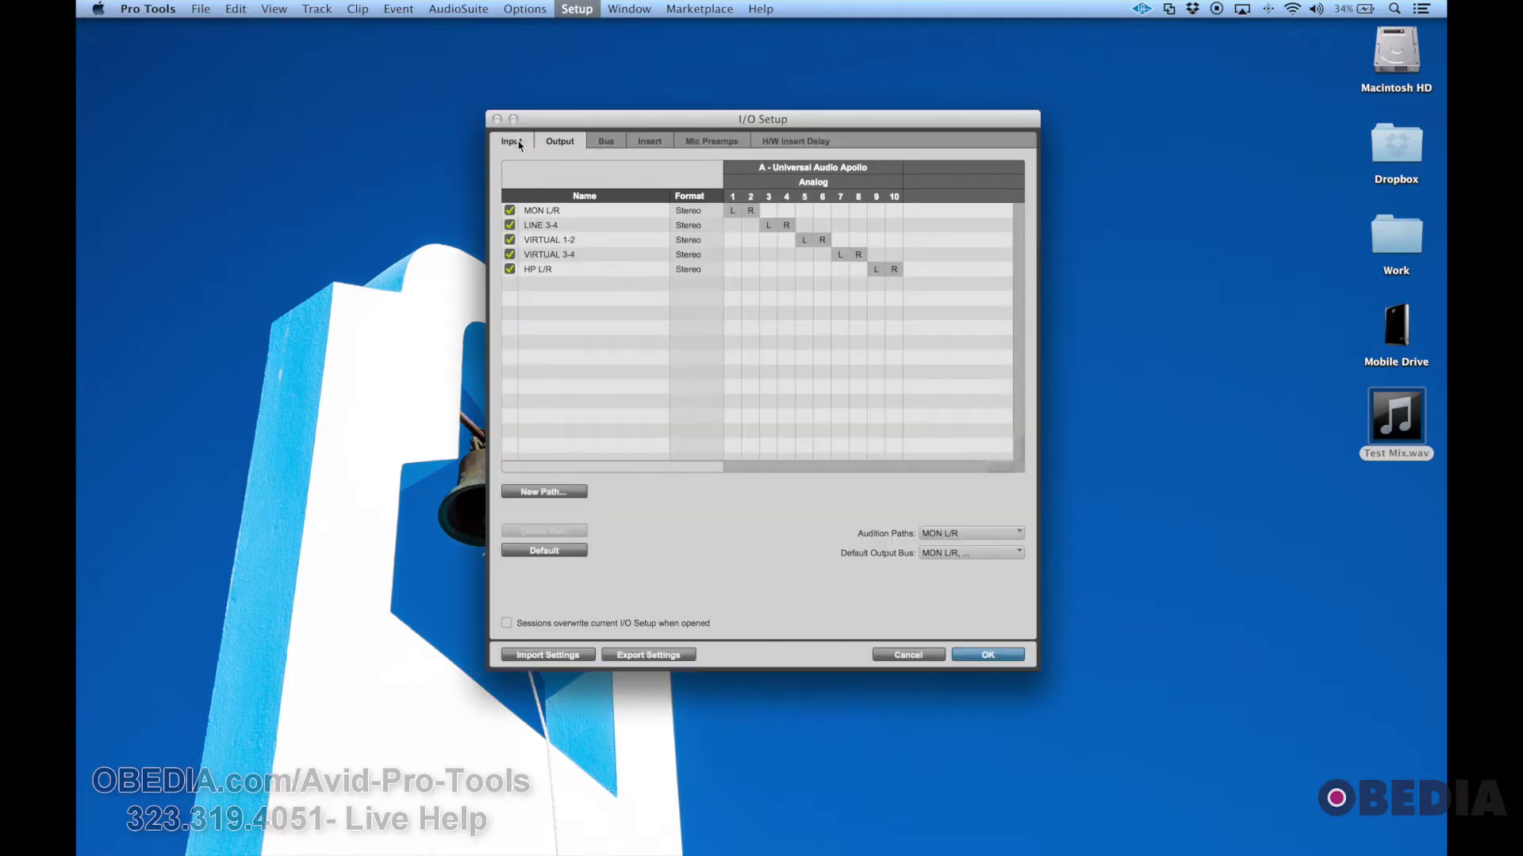
{"action": "left_click", "coordinate": [559, 143]}
{"action": "left_click", "coordinate": [615, 144]}
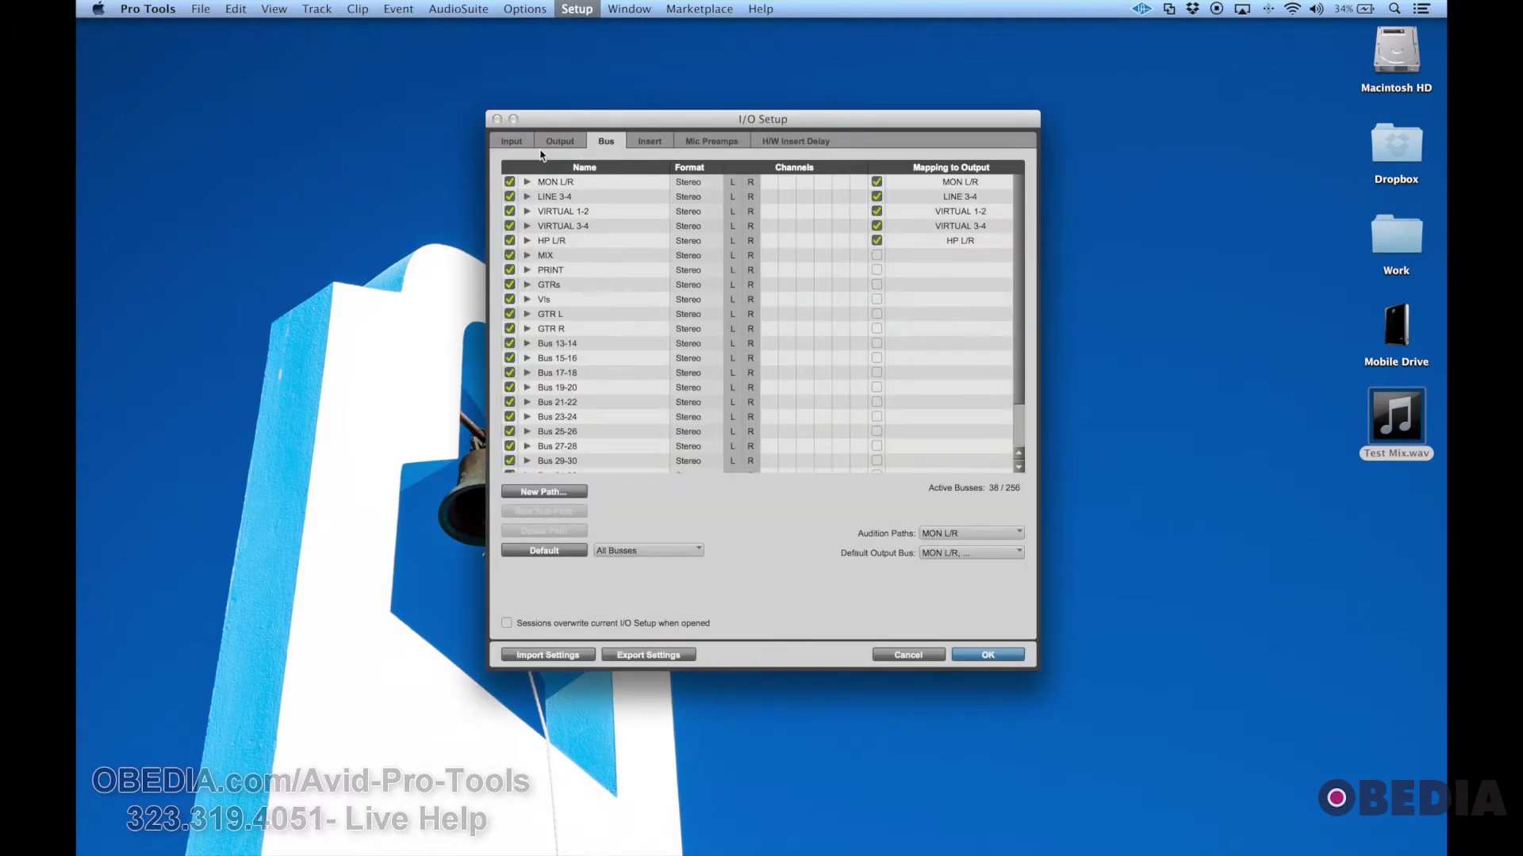
{"action": "left_click", "coordinate": [511, 141]}
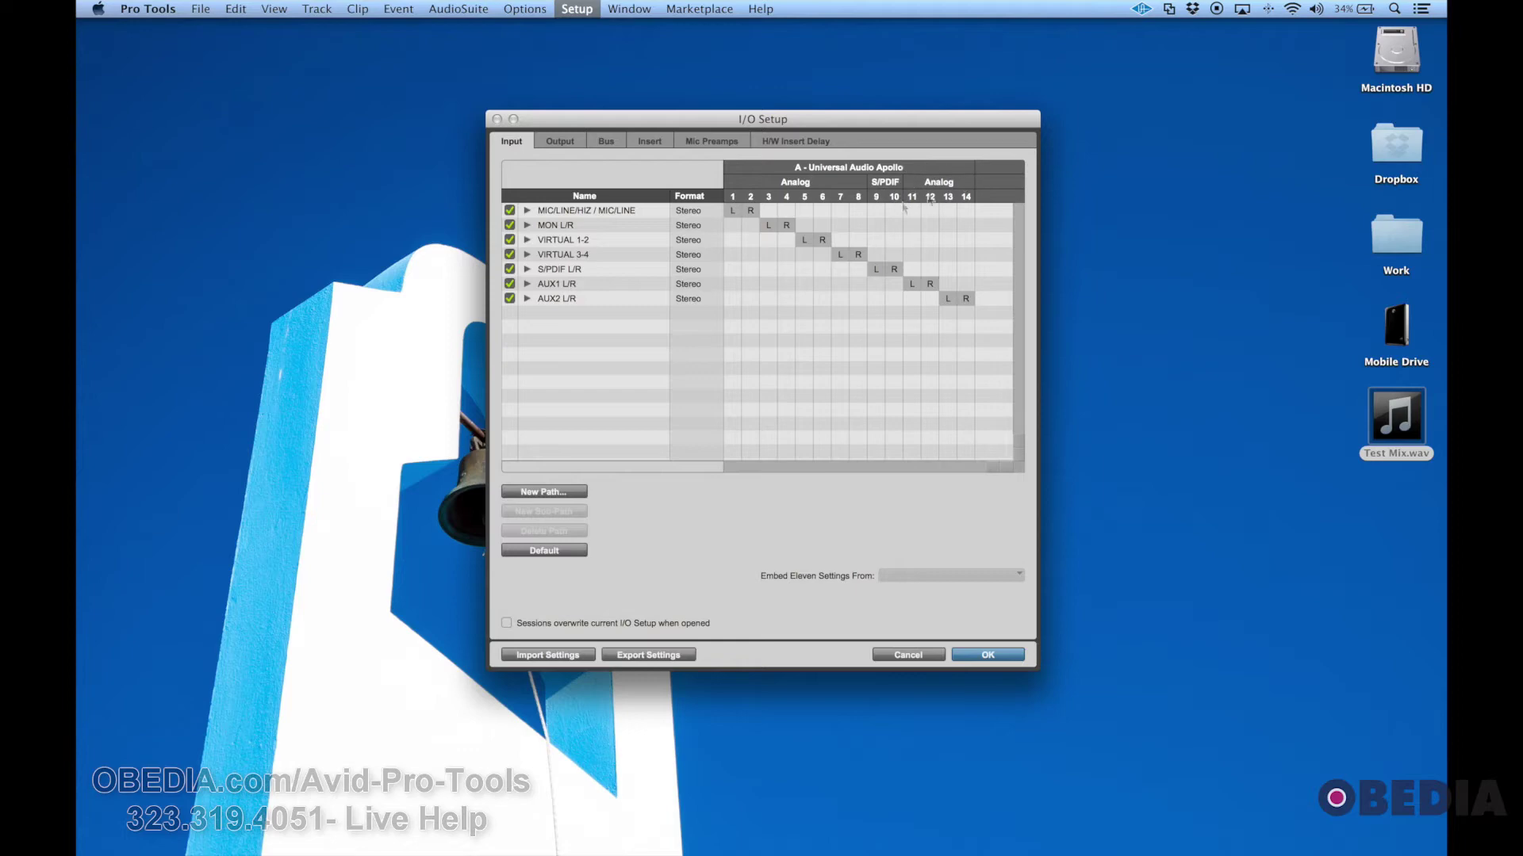
{"action": "left_click", "coordinate": [571, 149]}
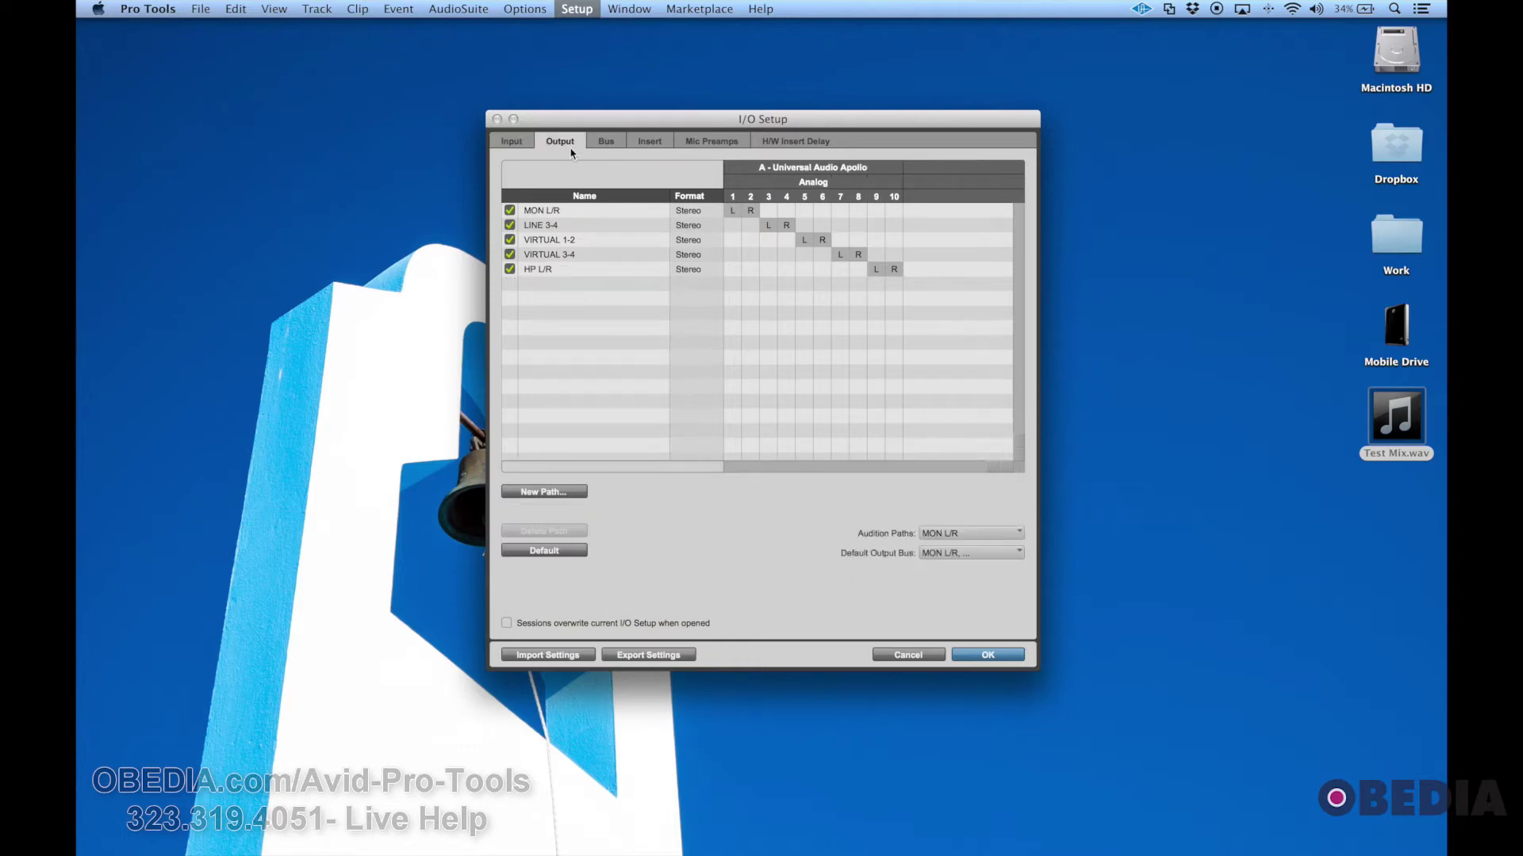
{"action": "left_click", "coordinate": [605, 144]}
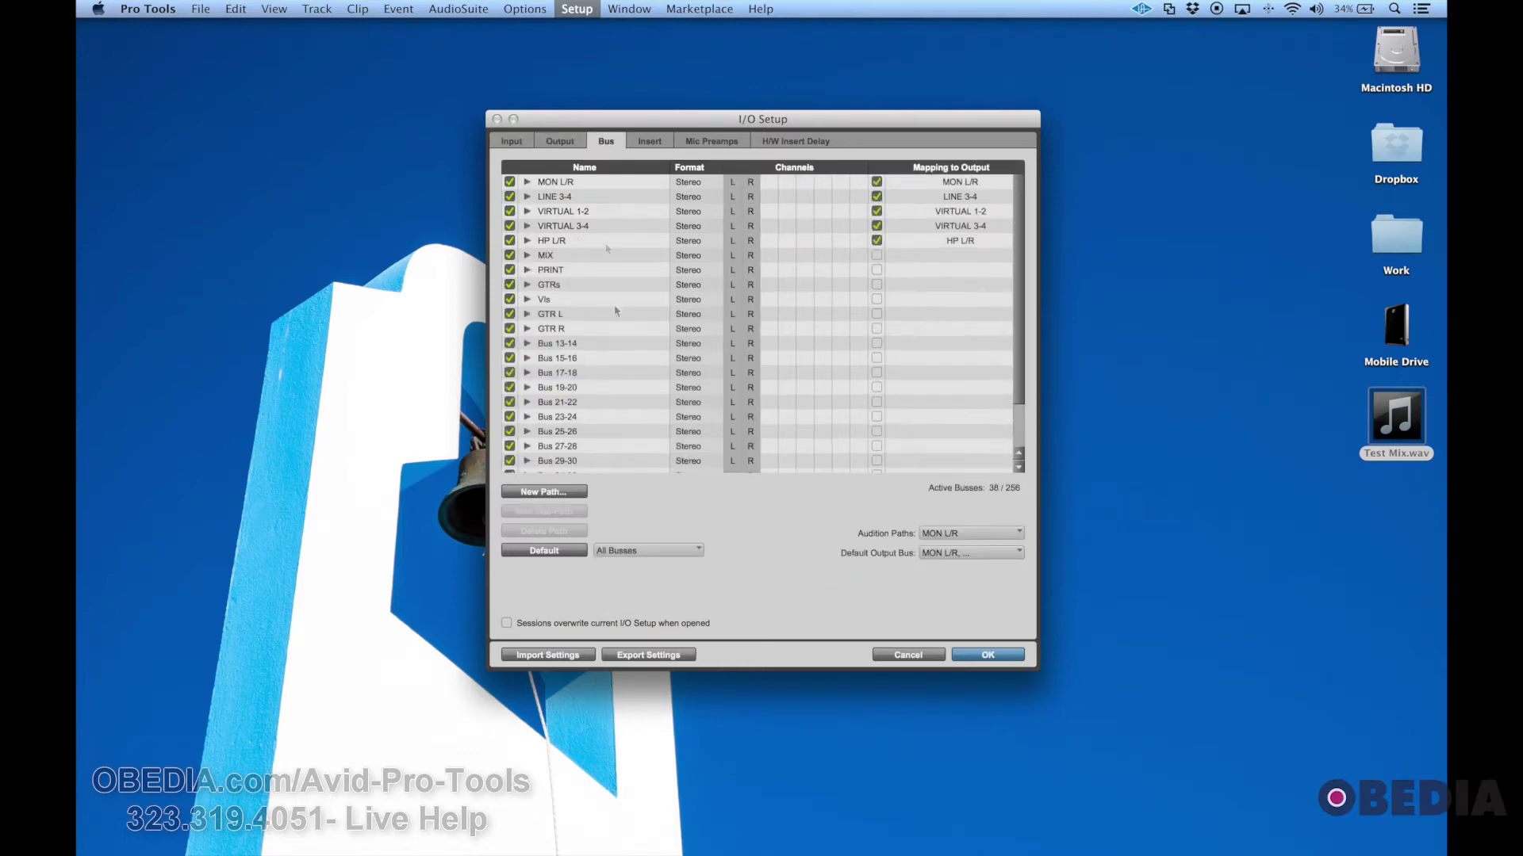
{"action": "left_click", "coordinate": [517, 149]}
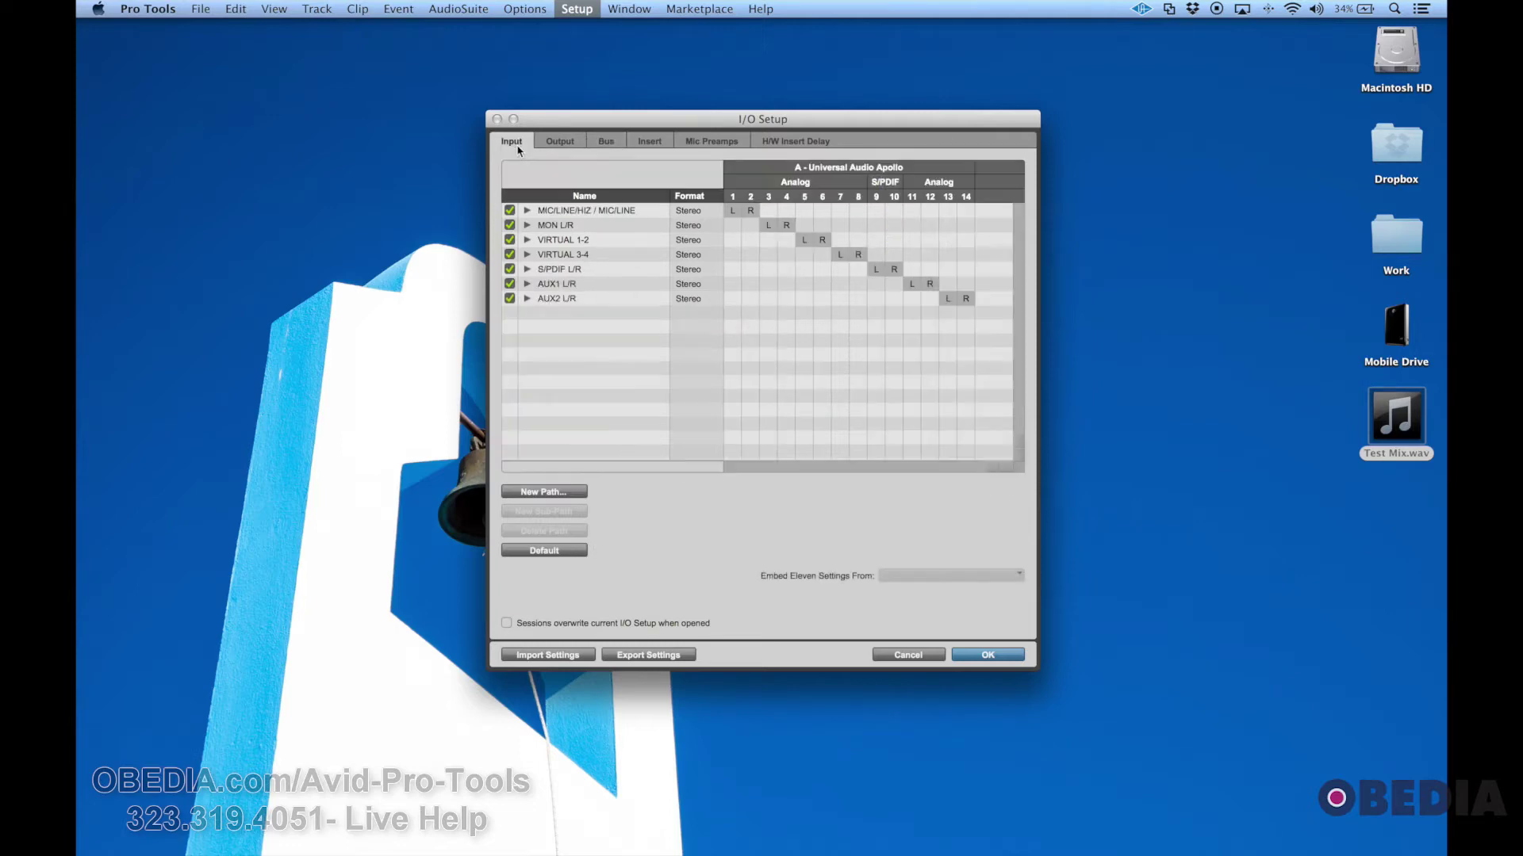
Step: Delete the MON L/R through AUX2 L/R input paths, then restore the default Apollo inputs
{"action": "left_click", "coordinate": [588, 228]}
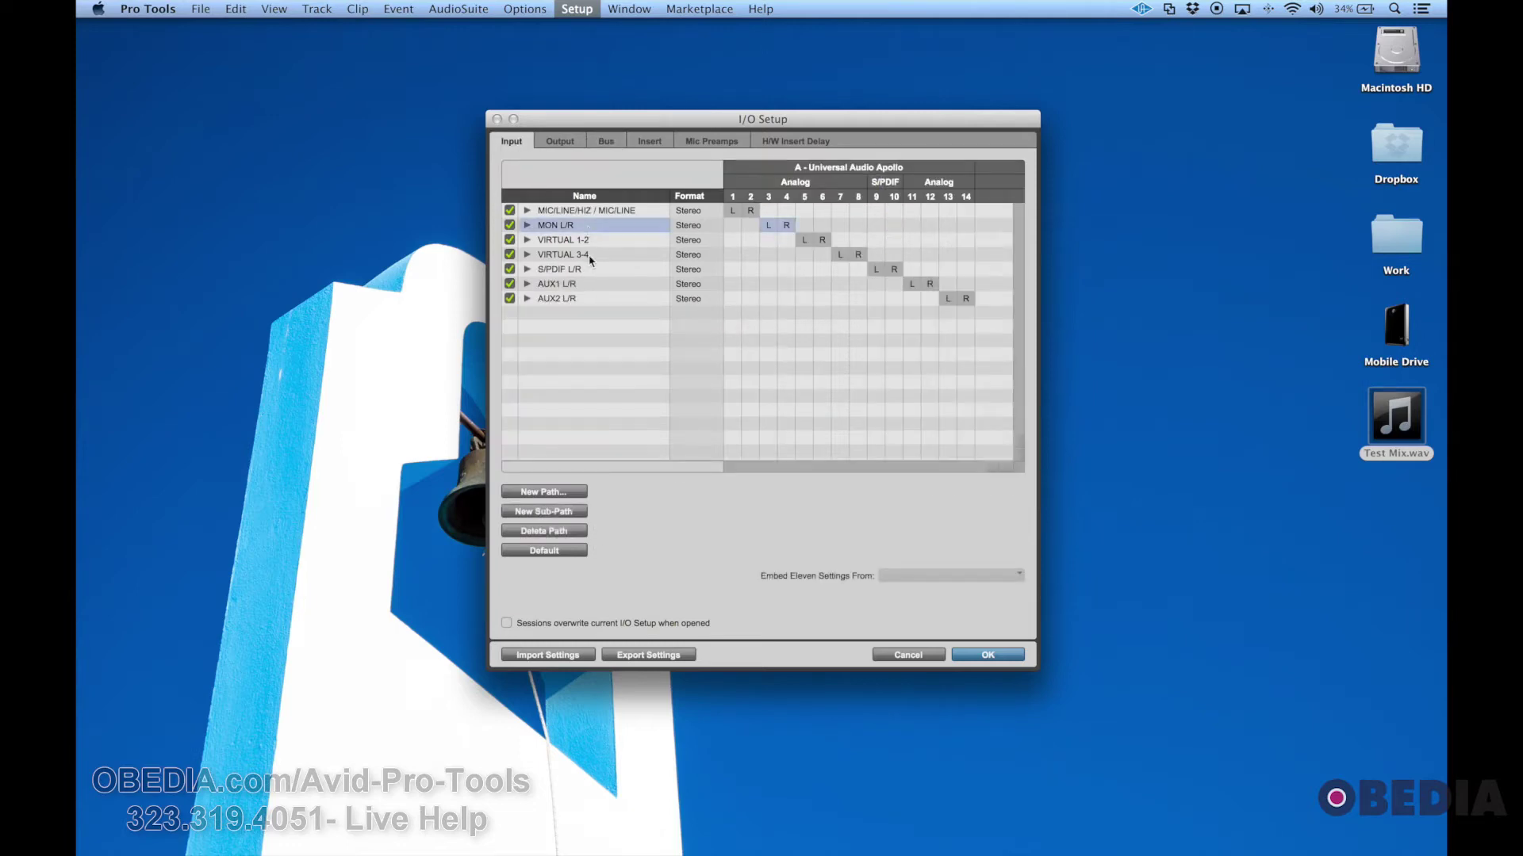
{"action": "left_click", "coordinate": [571, 299], "text": "shift"}
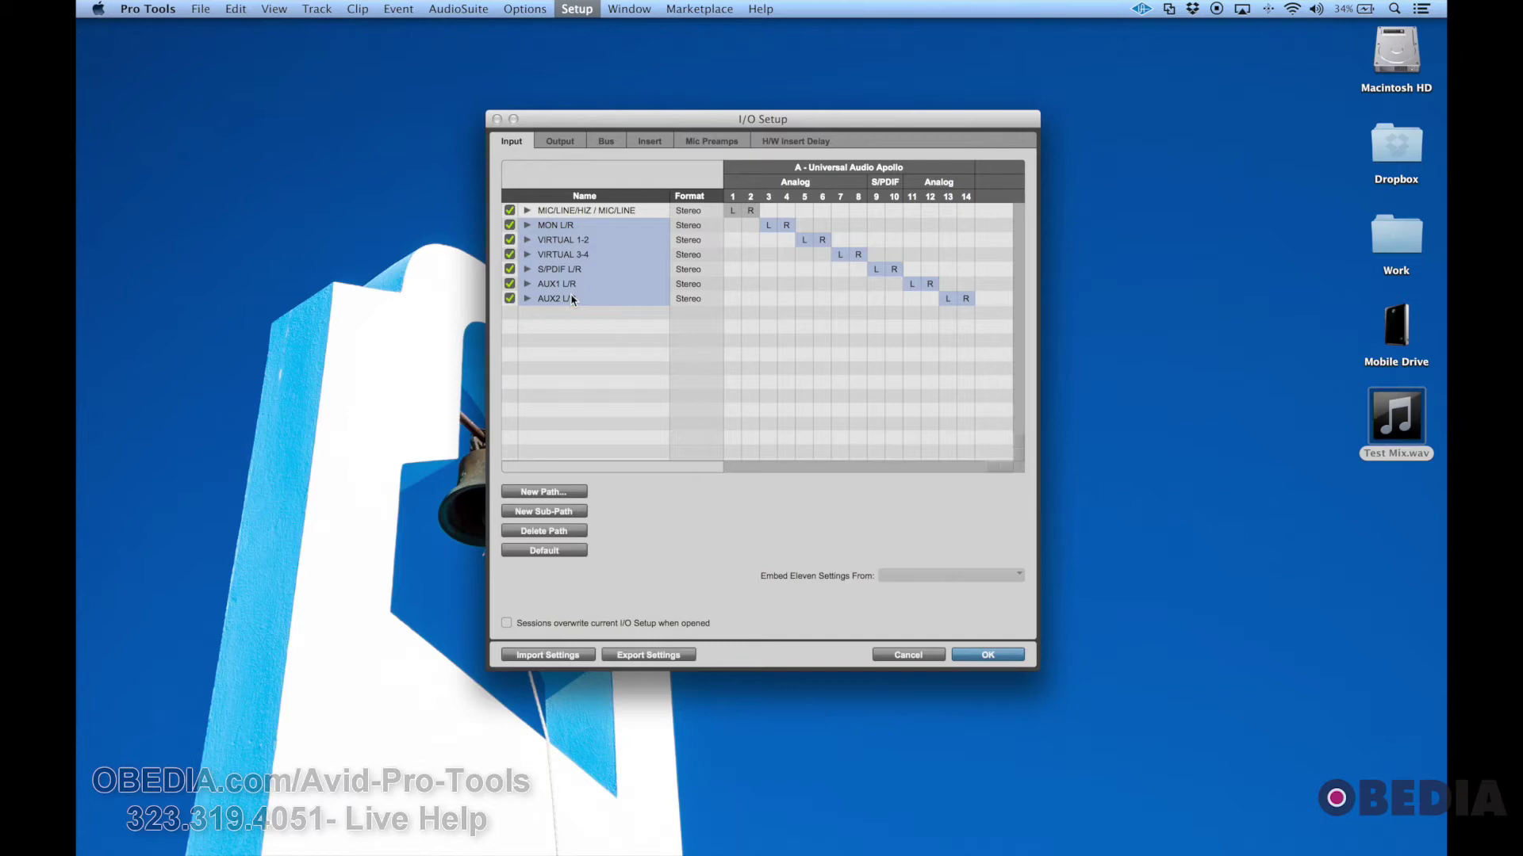
{"action": "left_click", "coordinate": [573, 531]}
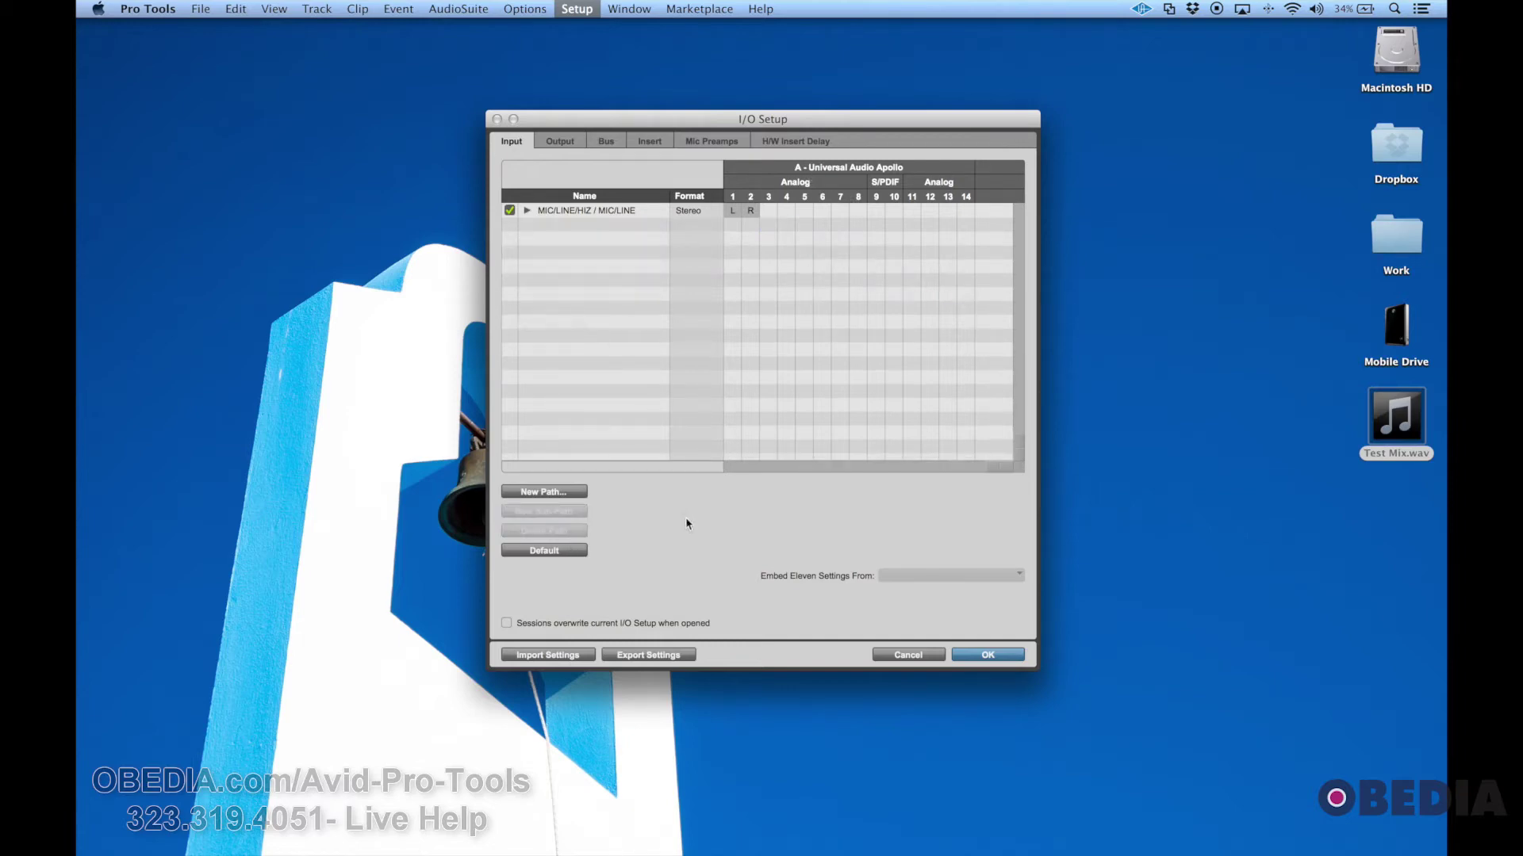
{"action": "left_click", "coordinate": [553, 550]}
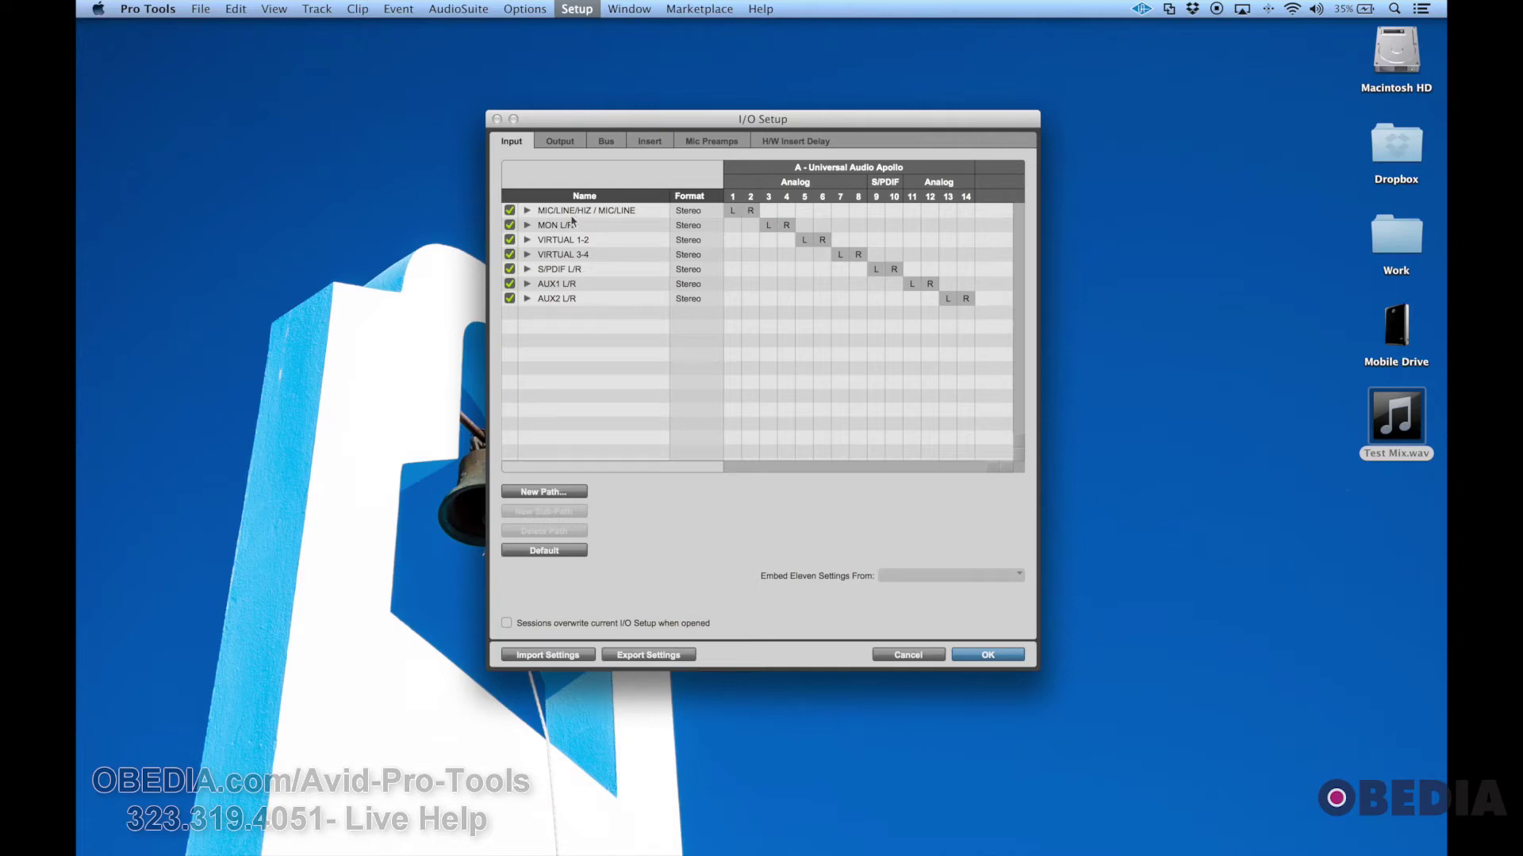
Step: Check the MIC/LINE sub-paths, Output list and default Bus 1-2 busses, then apply the I/O setup
{"action": "left_click", "coordinate": [527, 211]}
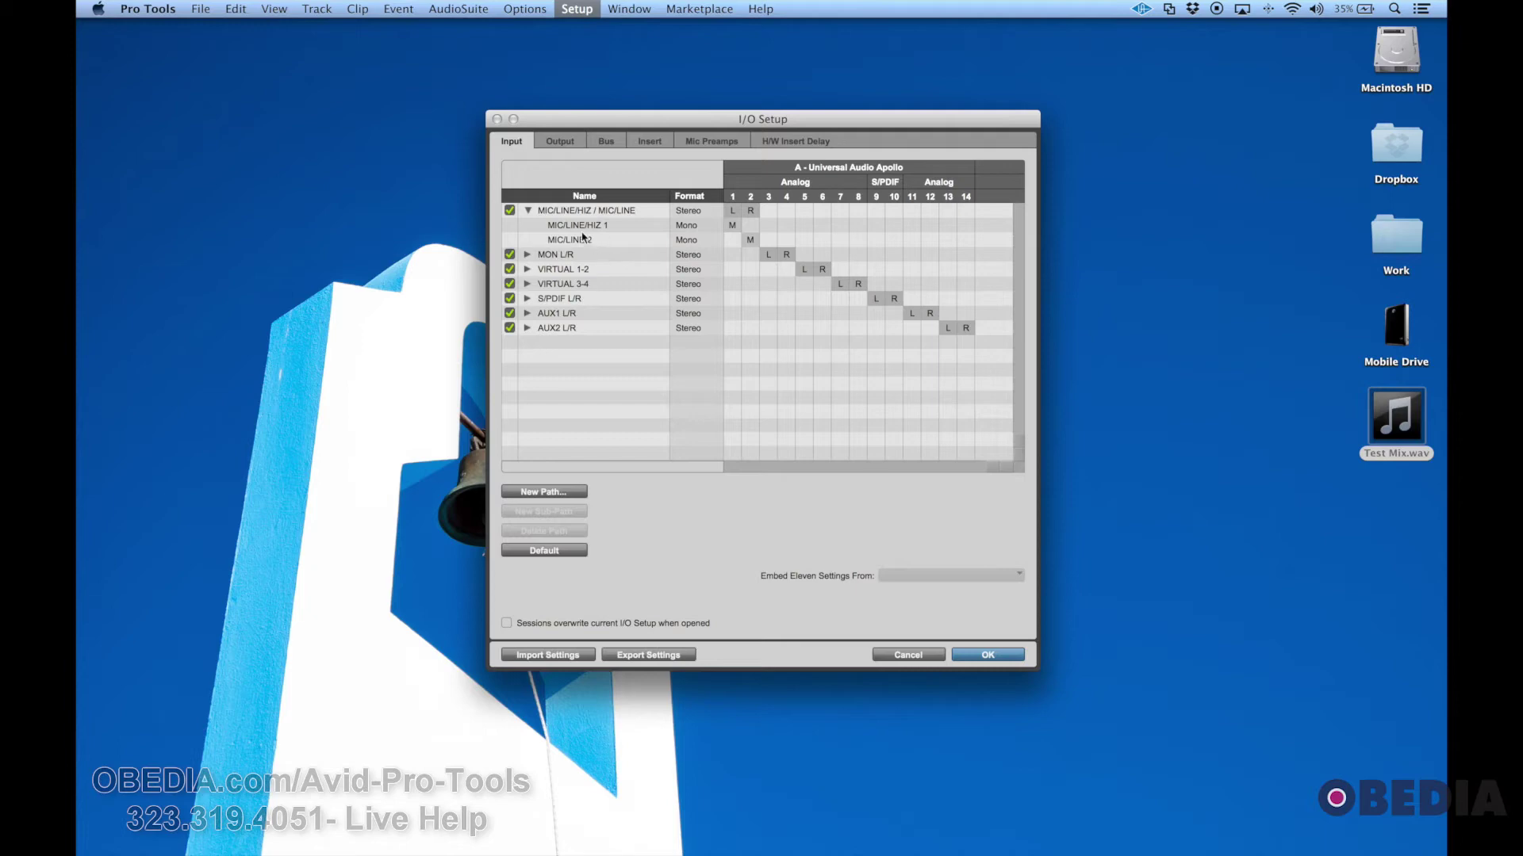
{"action": "left_click", "coordinate": [527, 211]}
{"action": "left_click", "coordinate": [567, 142]}
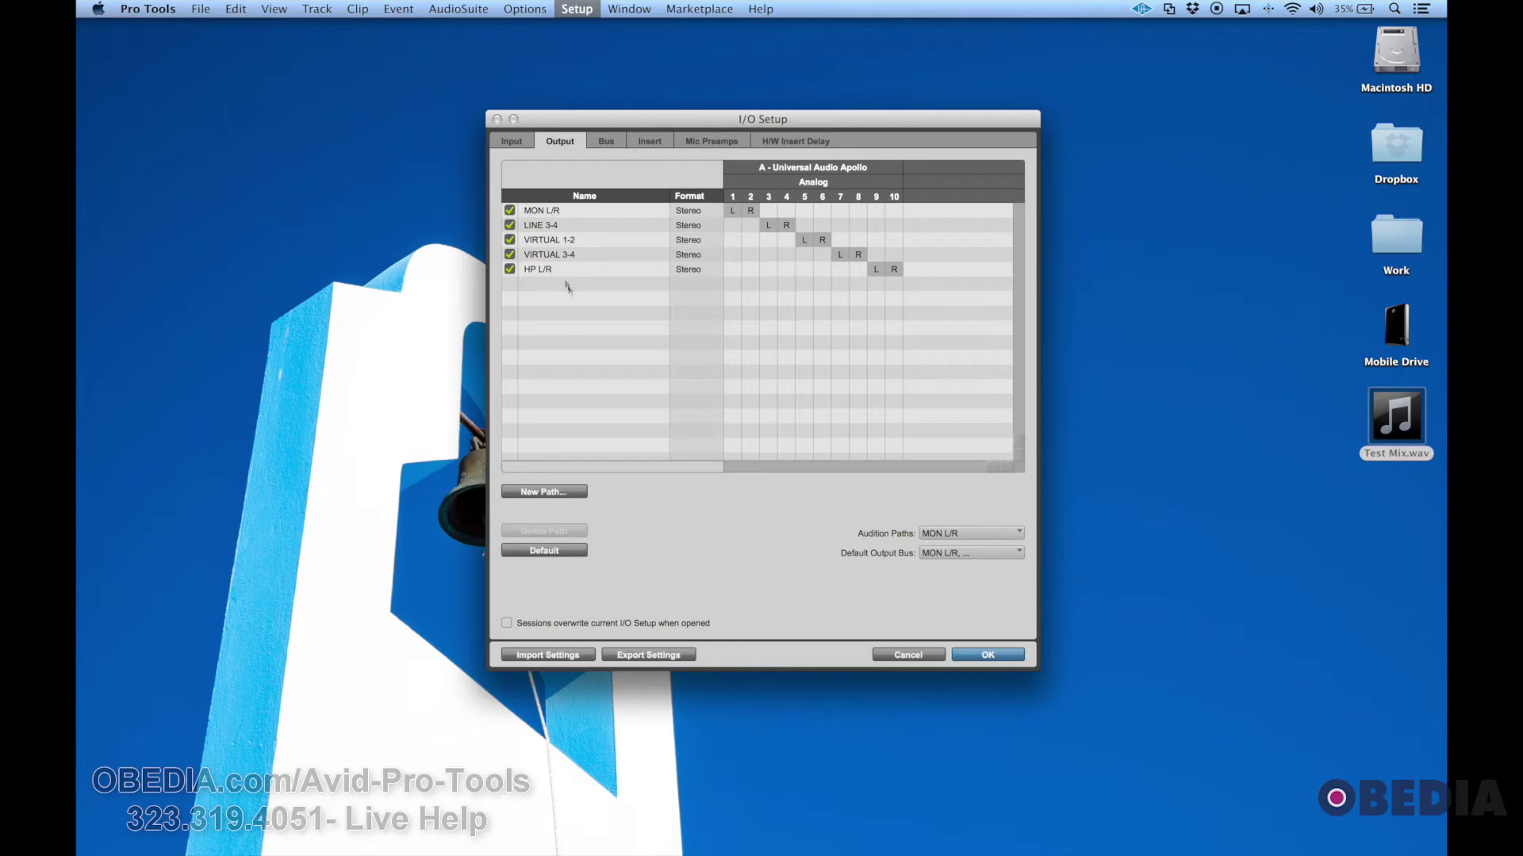
{"action": "left_click", "coordinate": [603, 143]}
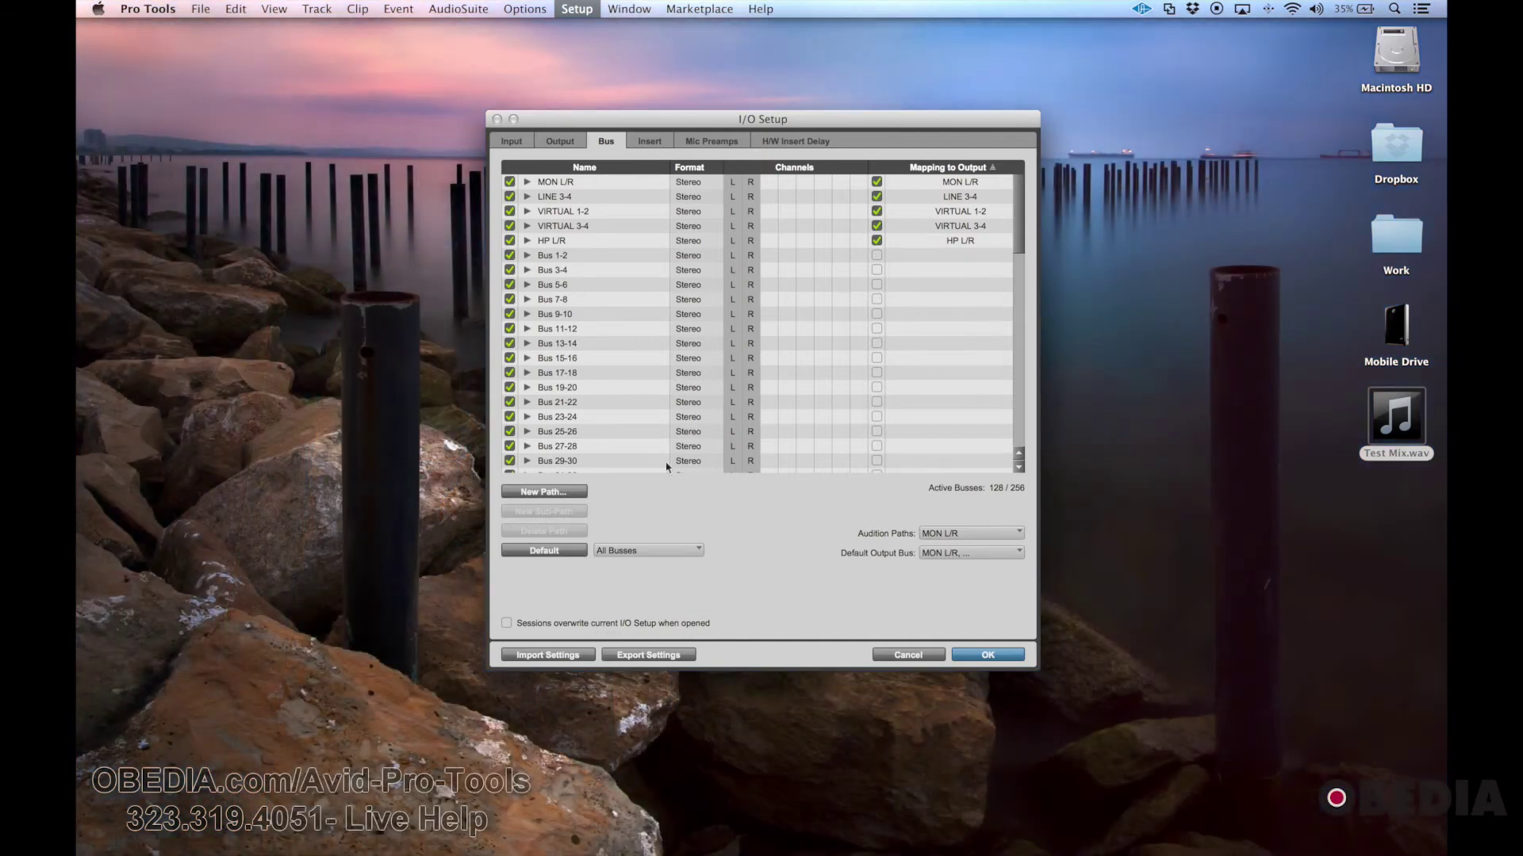
{"action": "left_click", "coordinate": [525, 145]}
{"action": "left_click", "coordinate": [556, 142]}
{"action": "left_click", "coordinate": [610, 147]}
{"action": "left_click", "coordinate": [996, 658]}
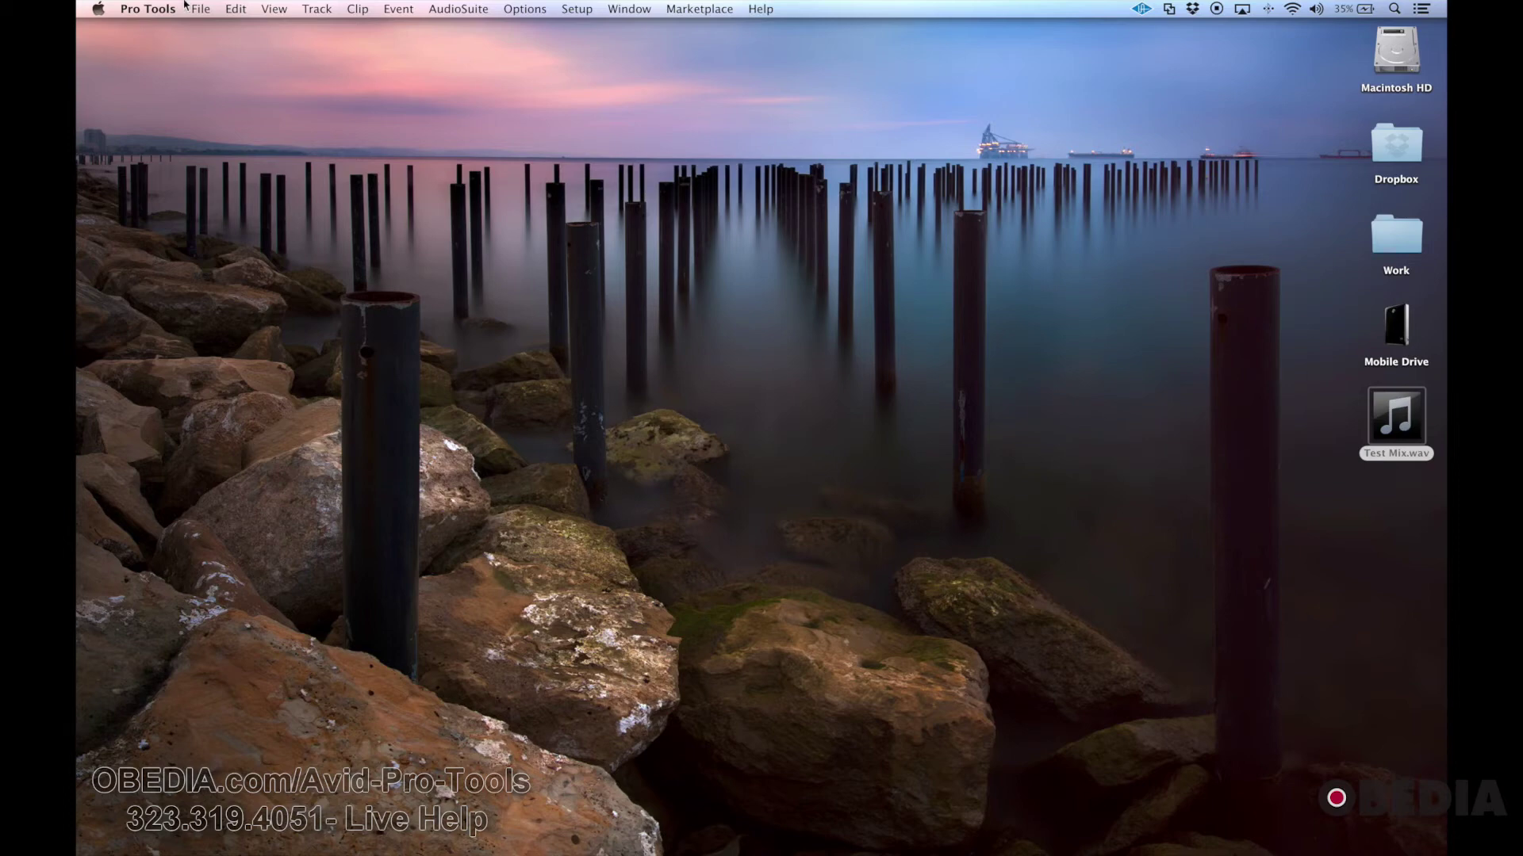
Step: Create a blank 24-bit, 44.1 kHz WAV session and save it as 'IO' on the Desktop
{"action": "key", "text": "super+n"}
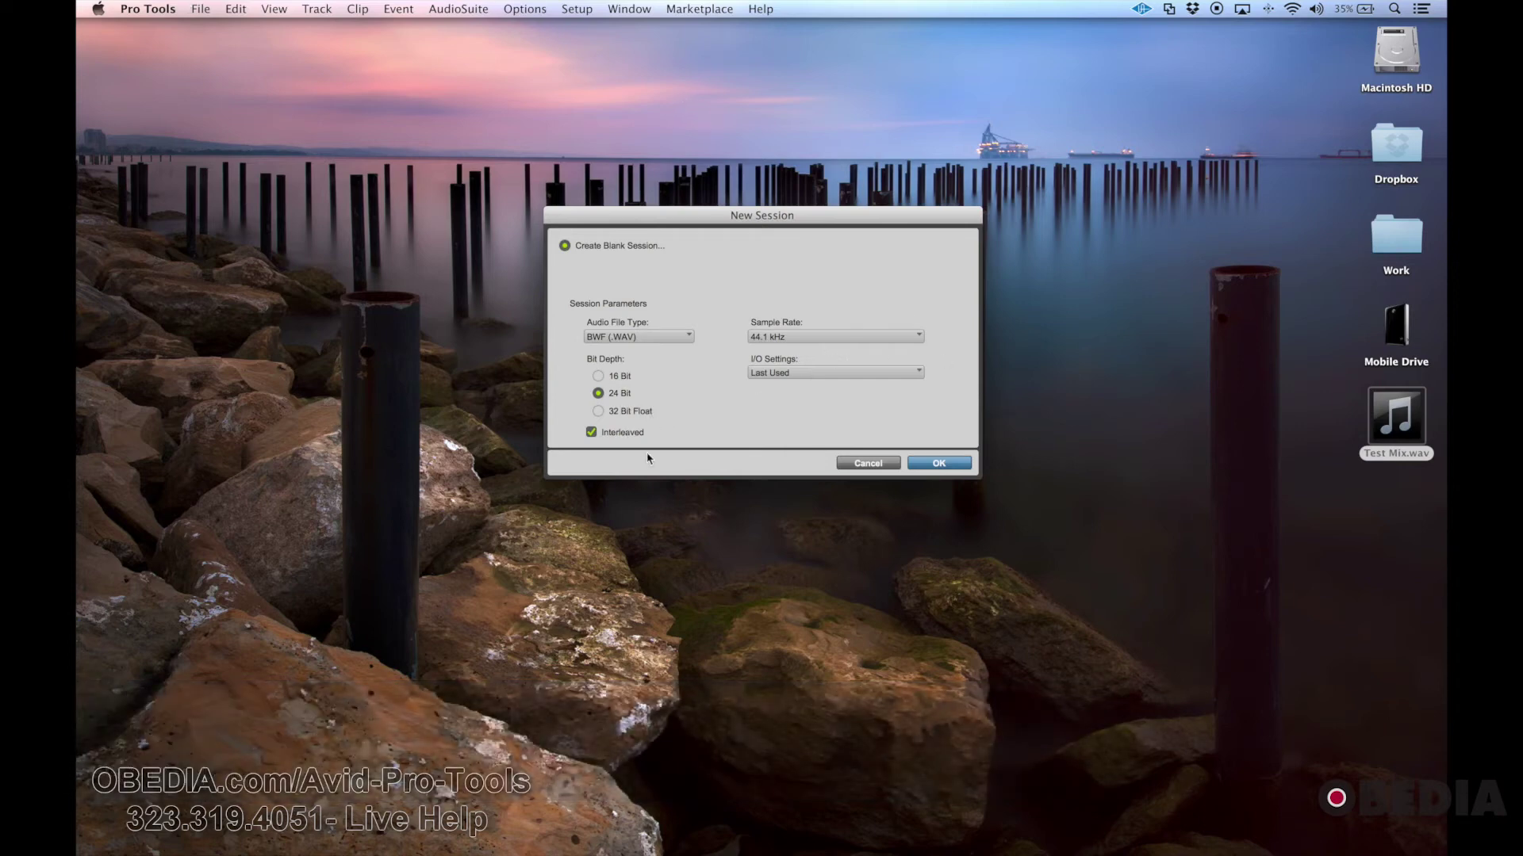
{"action": "left_click", "coordinate": [947, 465]}
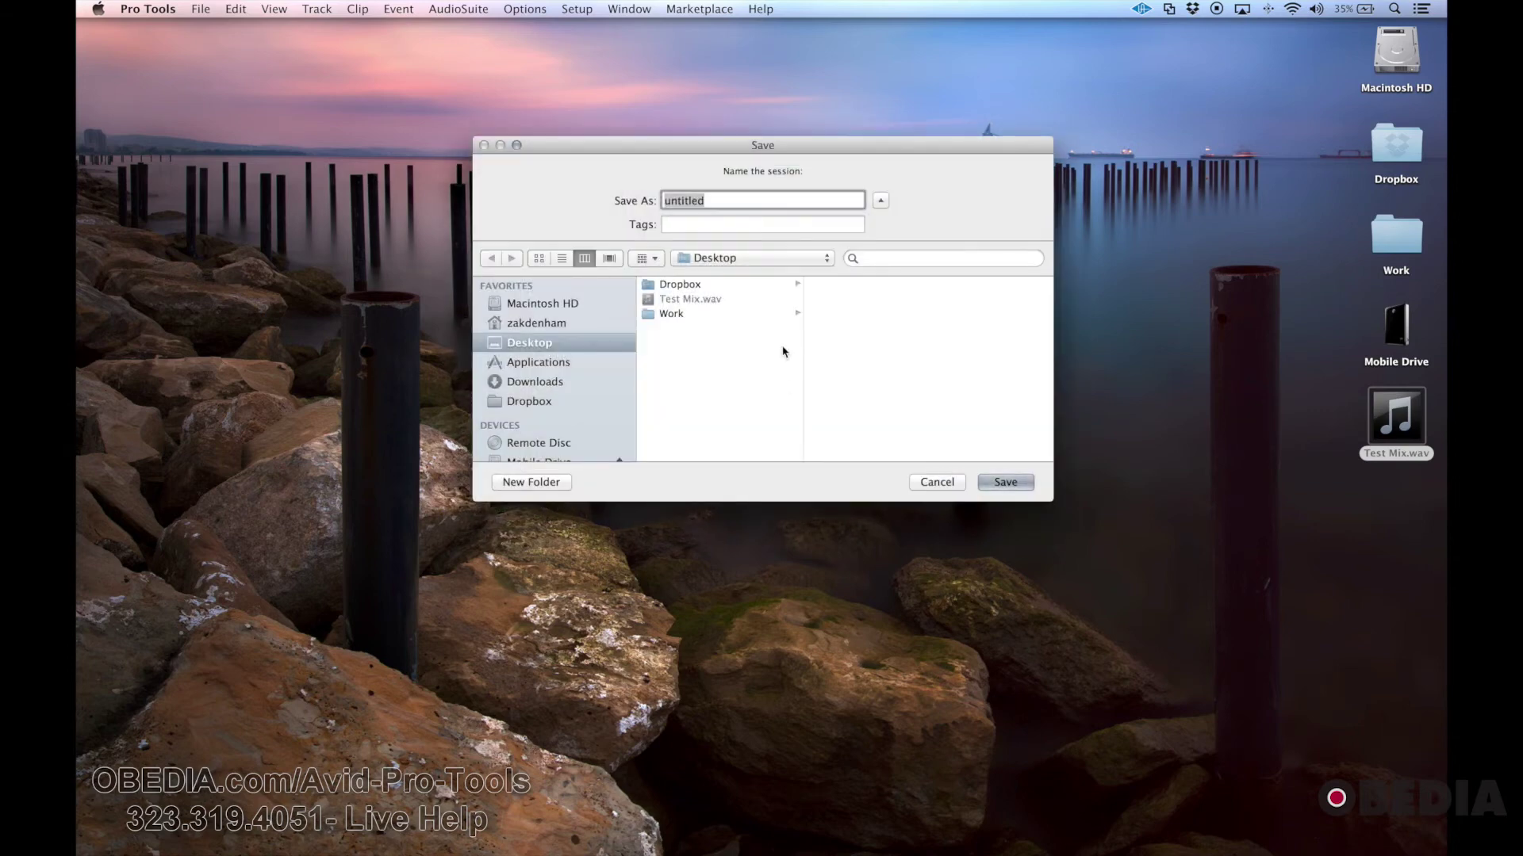
{"action": "key", "text": "BackSpace"}
{"action": "type", "text": "IO"}
{"action": "key", "text": "Return"}
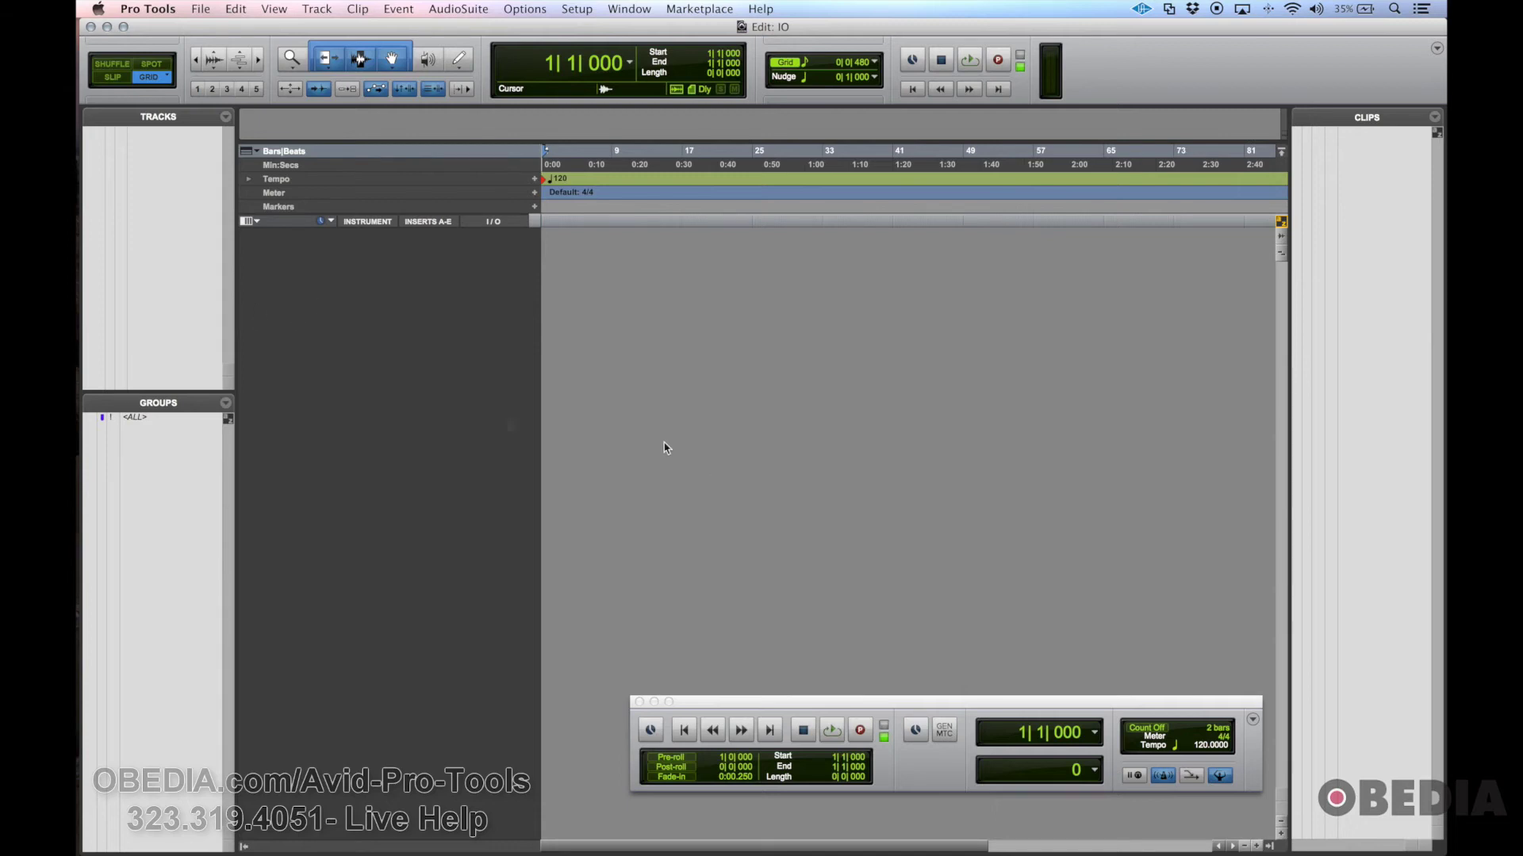
Step: Drag Test Mix.wav from the Finder desktop onto the IO session's Tracks list as a stereo track
{"action": "mouse_move", "coordinate": [79, 314]}
{"action": "left_click", "coordinate": [81, 88]}
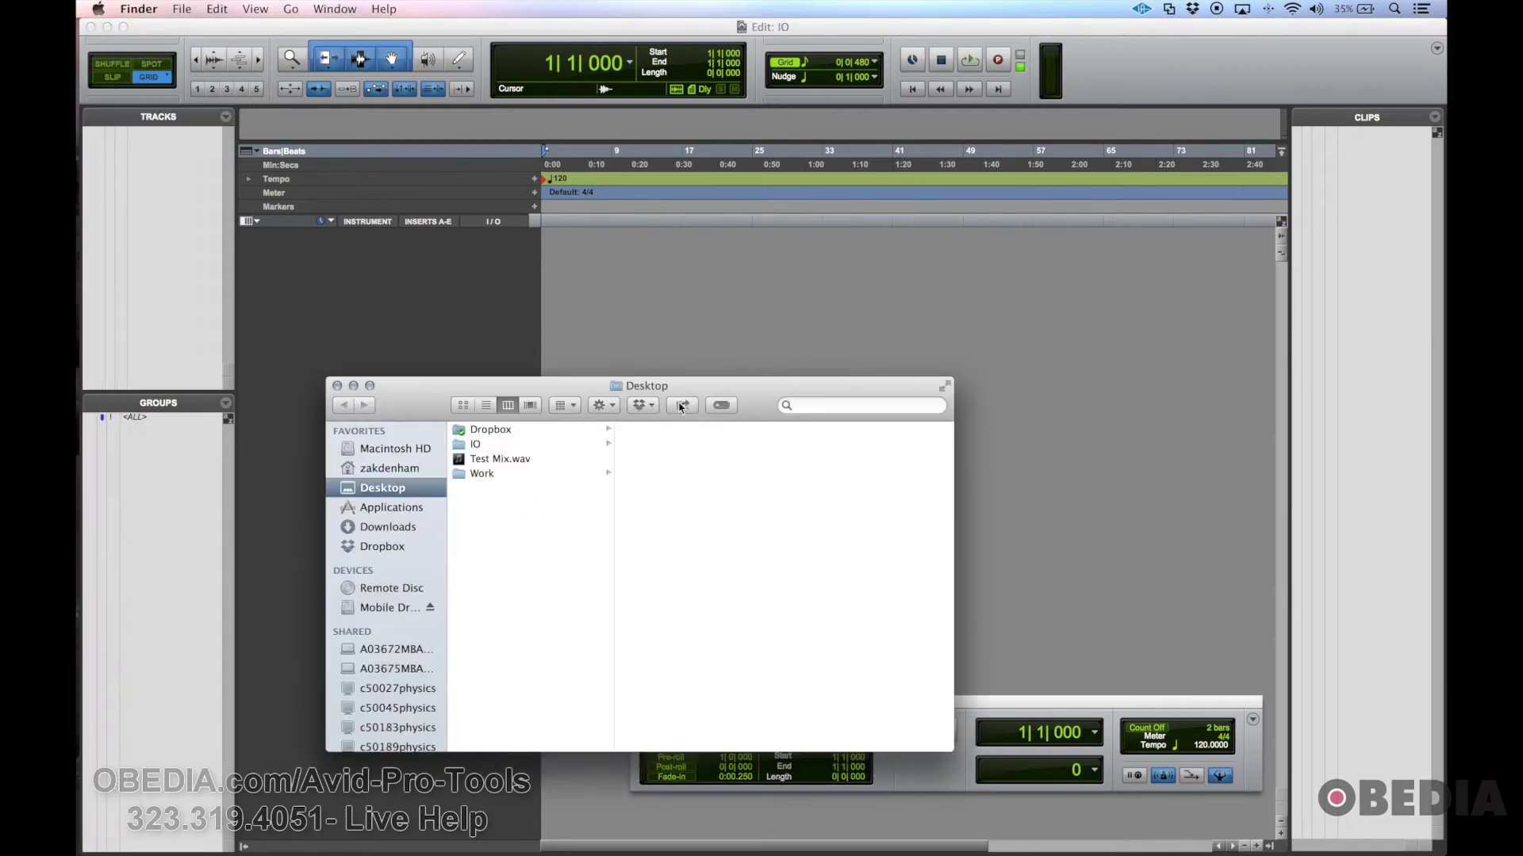
{"action": "left_click_drag", "start_coordinate": [520, 460], "coordinate": [199, 287]}
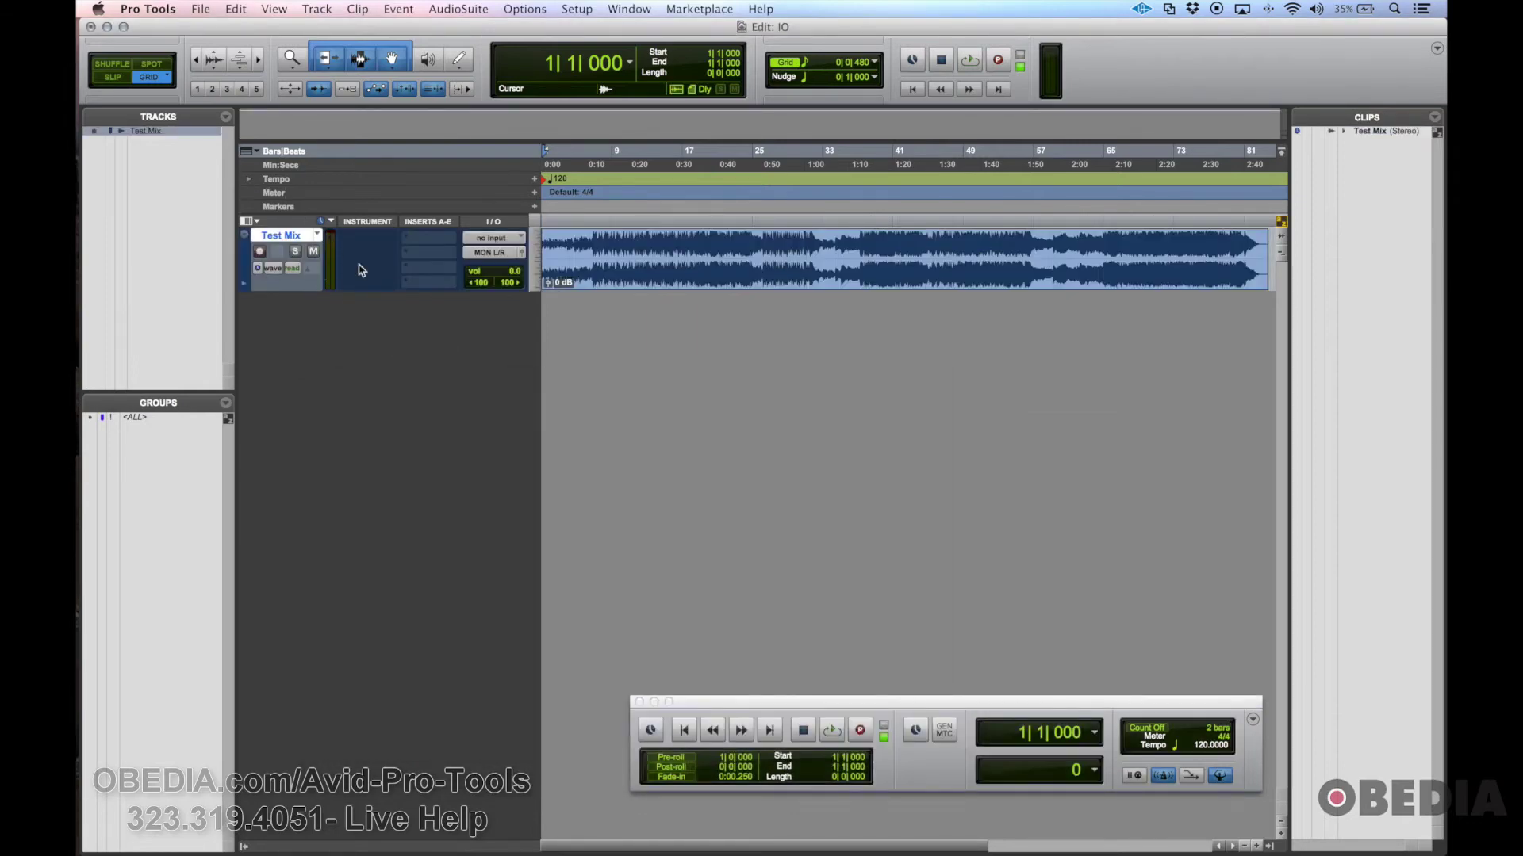
{"action": "left_click", "coordinate": [576, 10]}
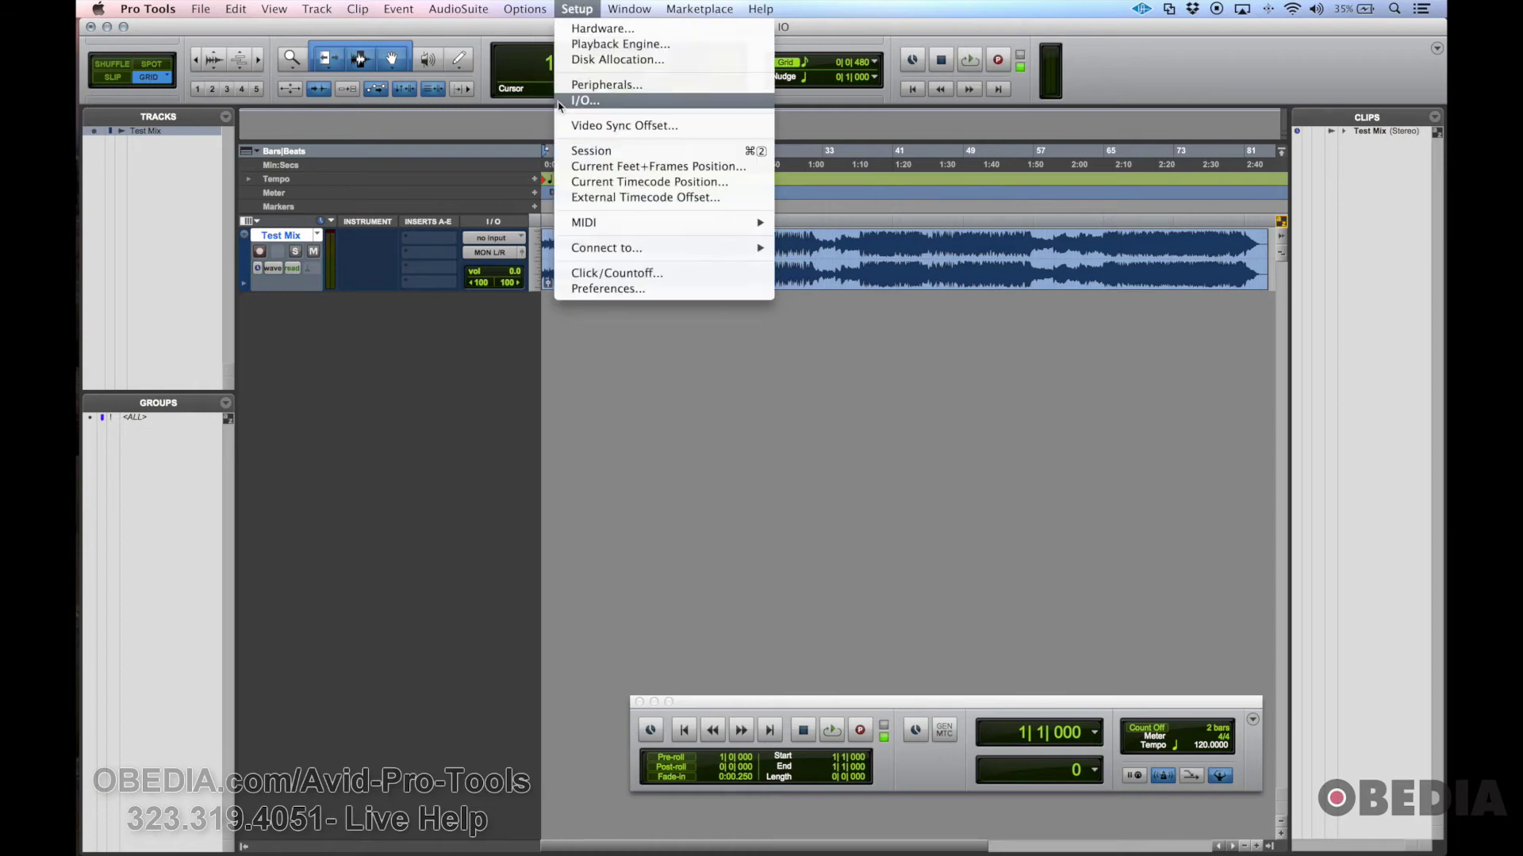
{"action": "left_click", "coordinate": [585, 100]}
{"action": "left_click", "coordinate": [512, 142]}
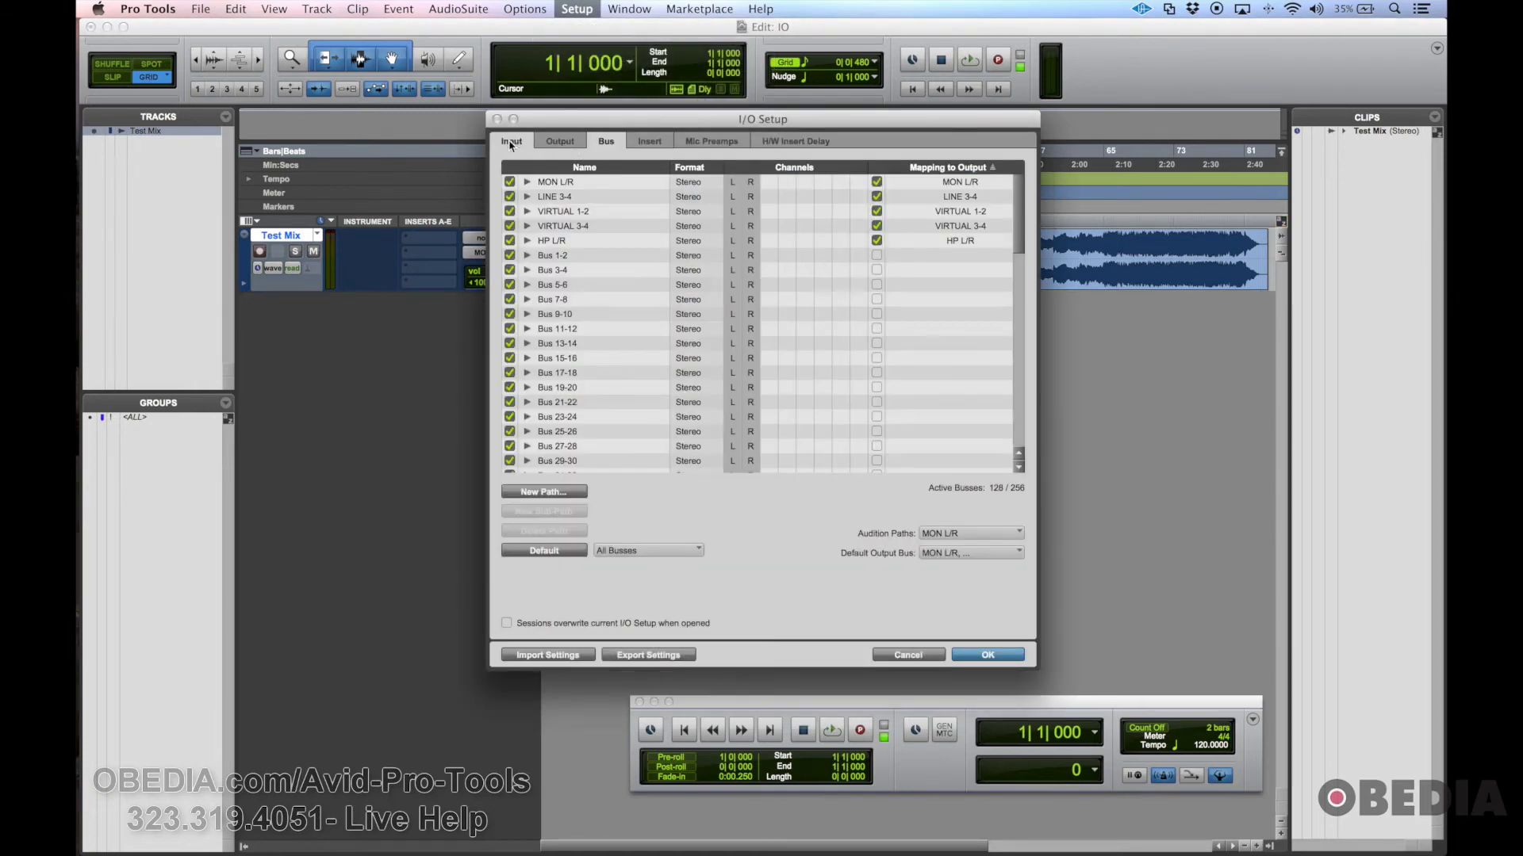
{"action": "left_click", "coordinate": [574, 141]}
{"action": "left_click", "coordinate": [625, 140]}
{"action": "left_click", "coordinate": [981, 659]}
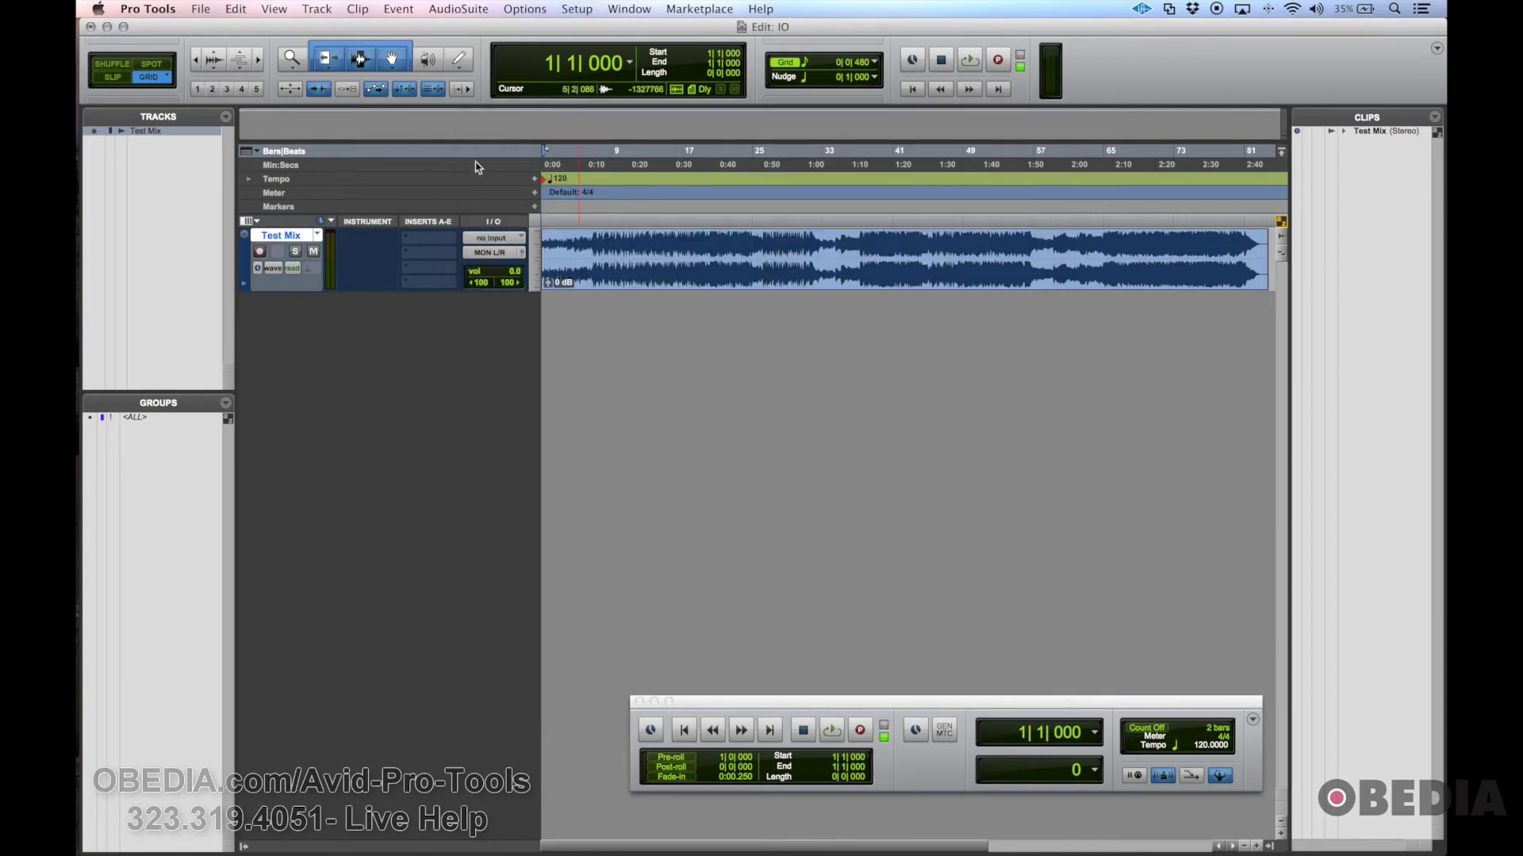
Step: Play the Test Mix track from the session start, then stop it after a few seconds
{"action": "left_click", "coordinate": [552, 217]}
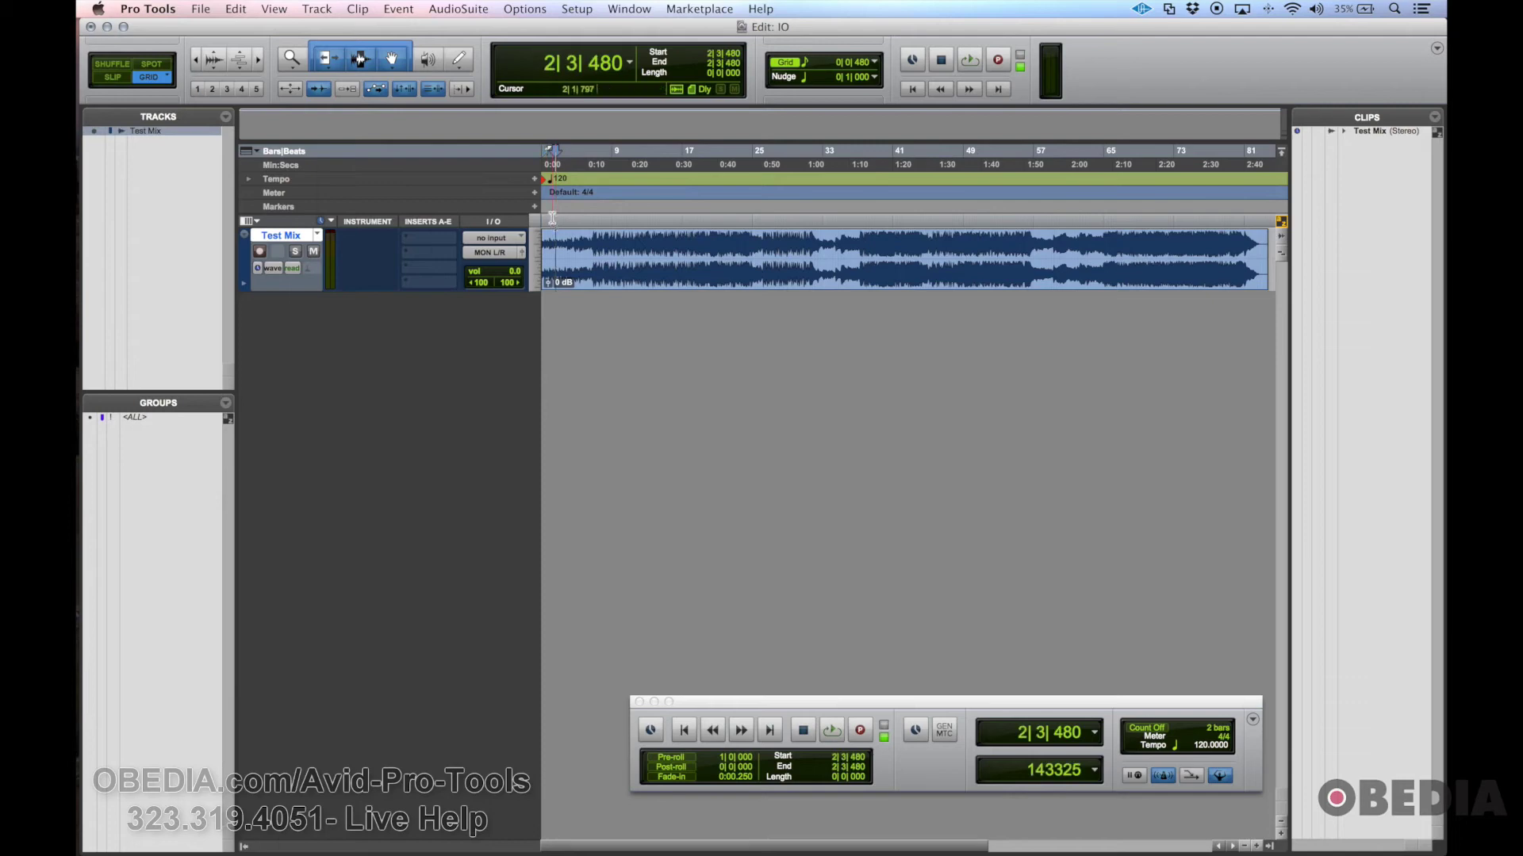
{"action": "key", "text": "Return"}
{"action": "key", "text": "space"}
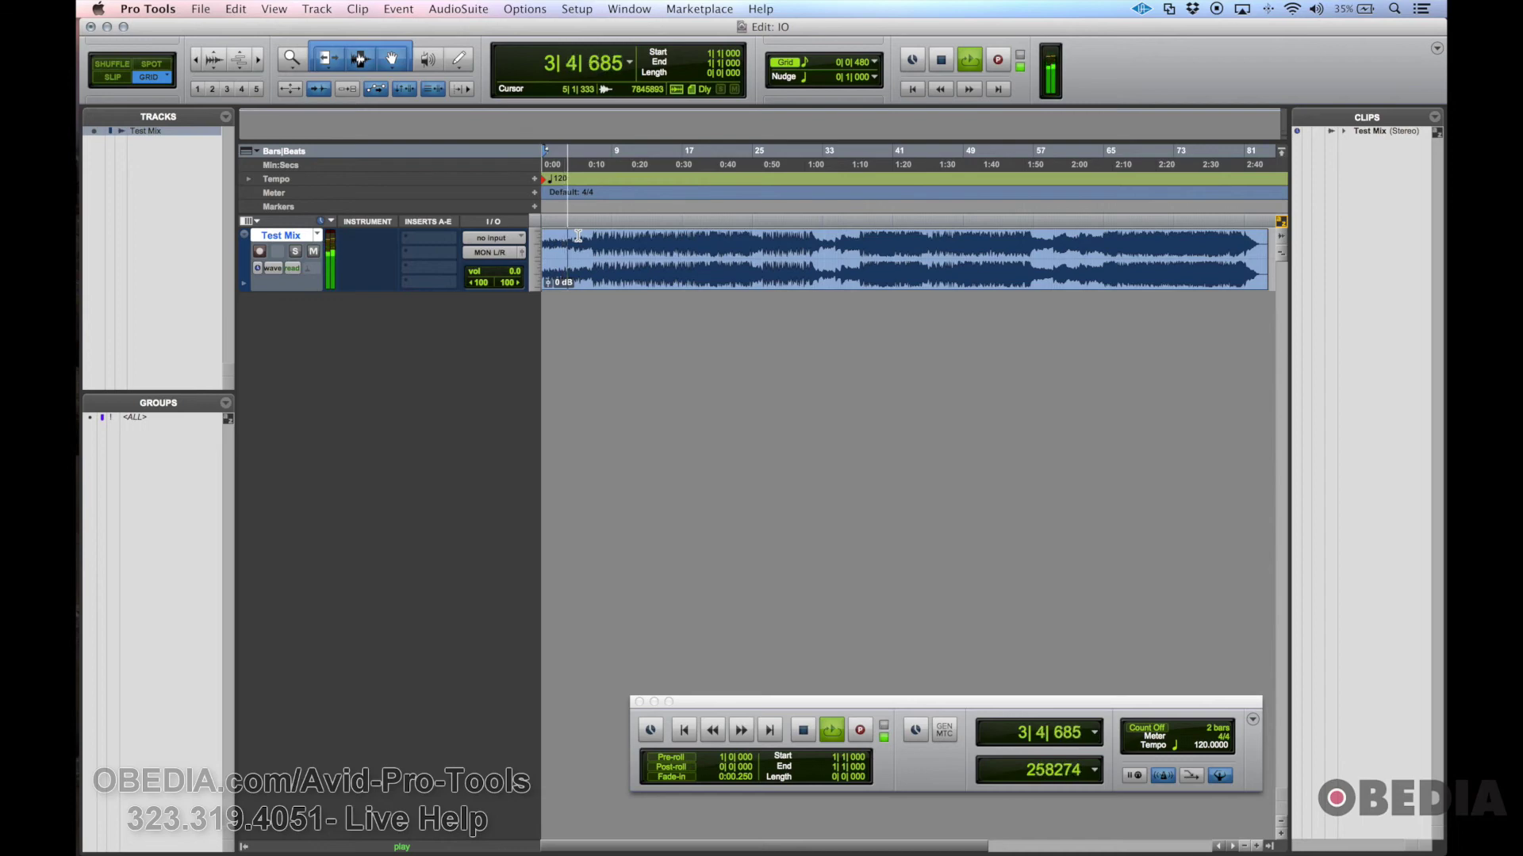
{"action": "key", "text": "space"}
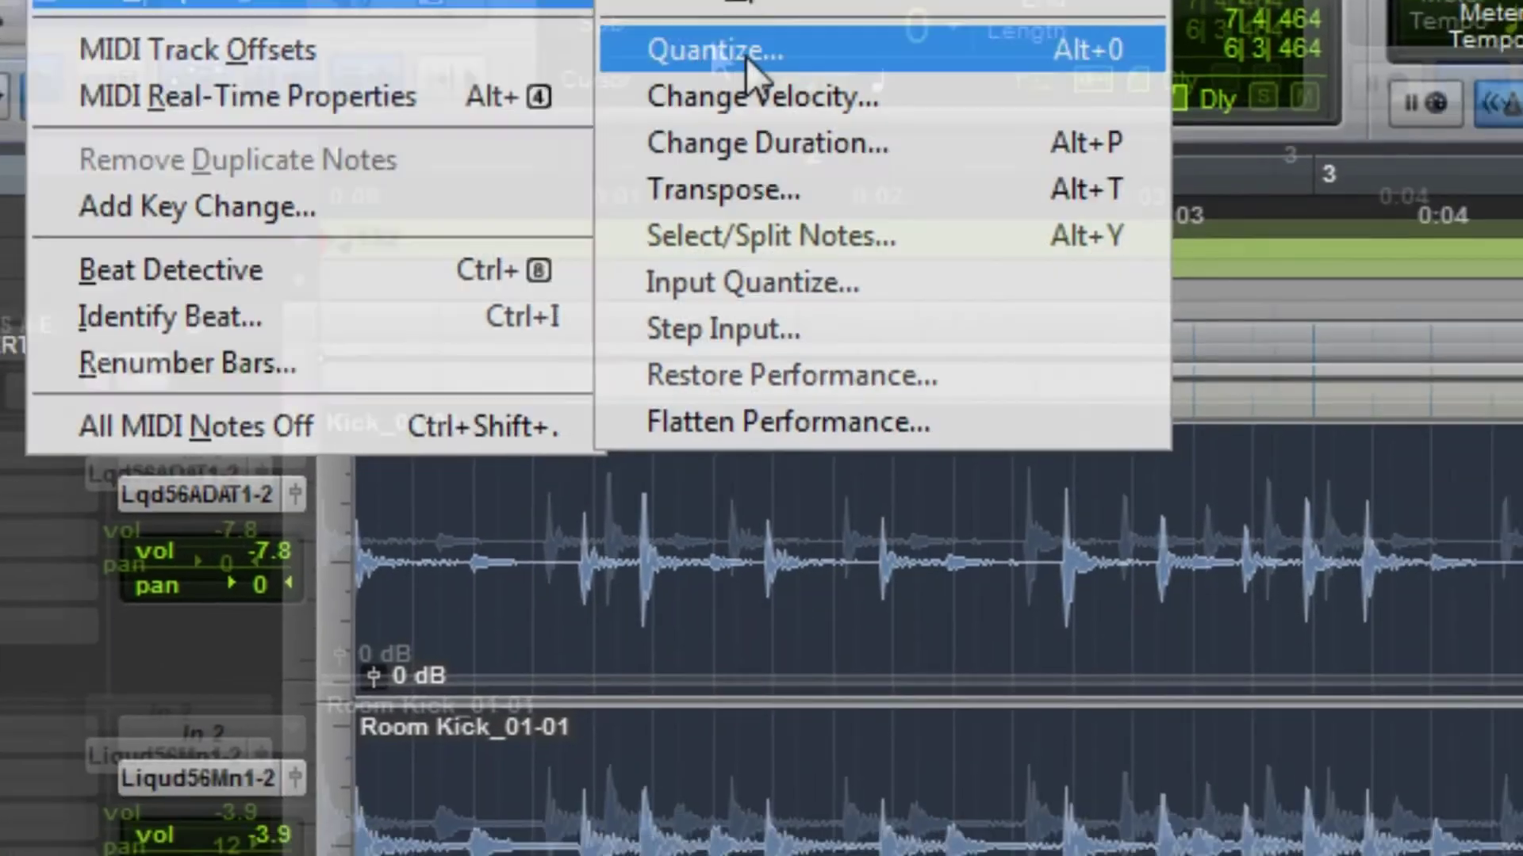
Step: Scroll the OBEDIA promo page down to the Rates and Services session bundle and subscription tables
{"action": "left_click", "coordinate": [925, 150]}
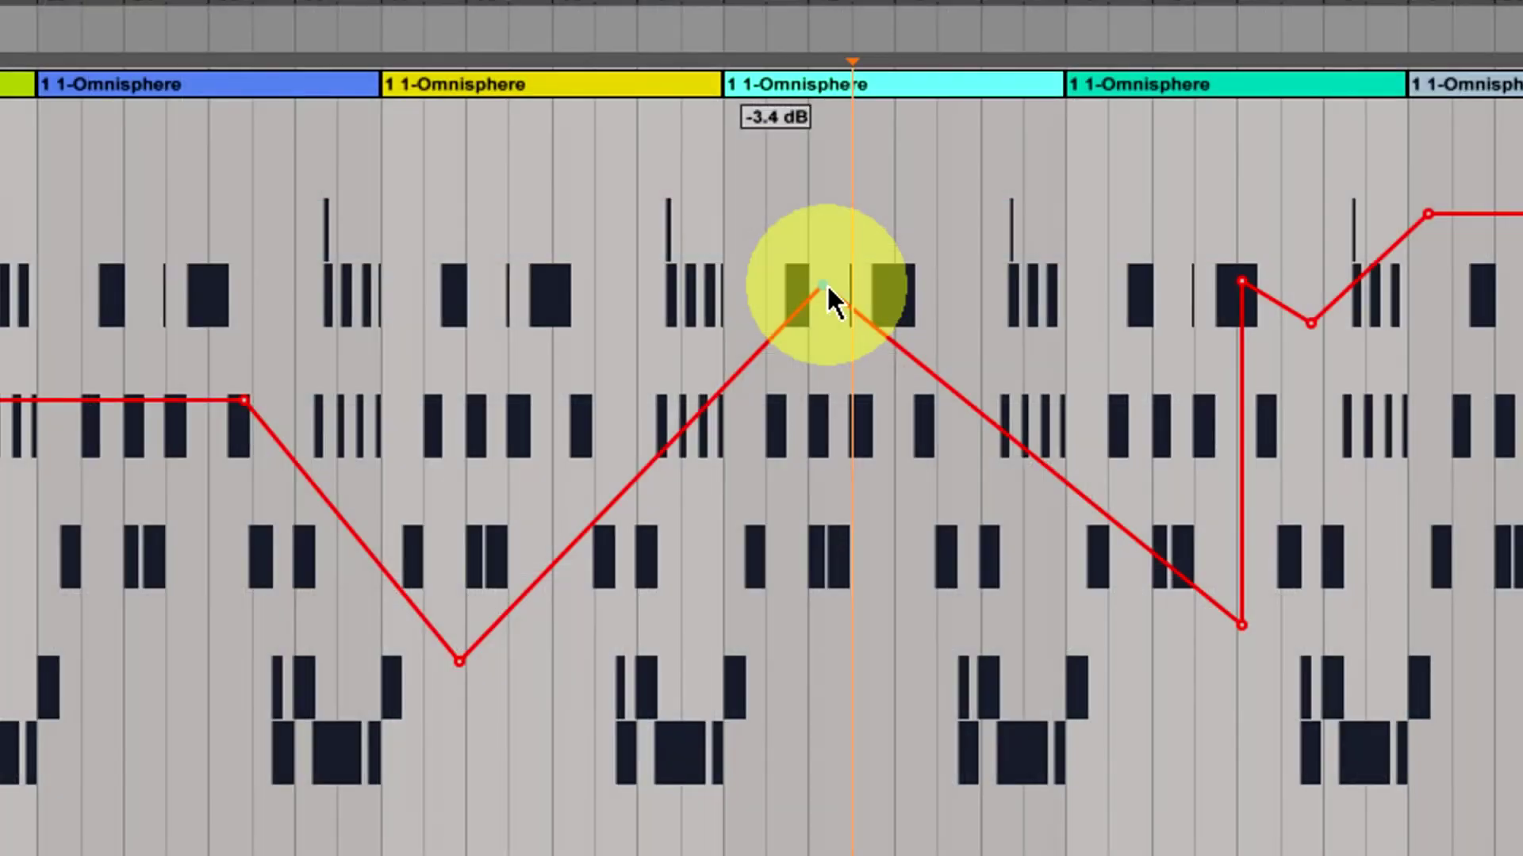
{"action": "left_click_drag", "start_coordinate": [826, 283], "coordinate": [825, 291]}
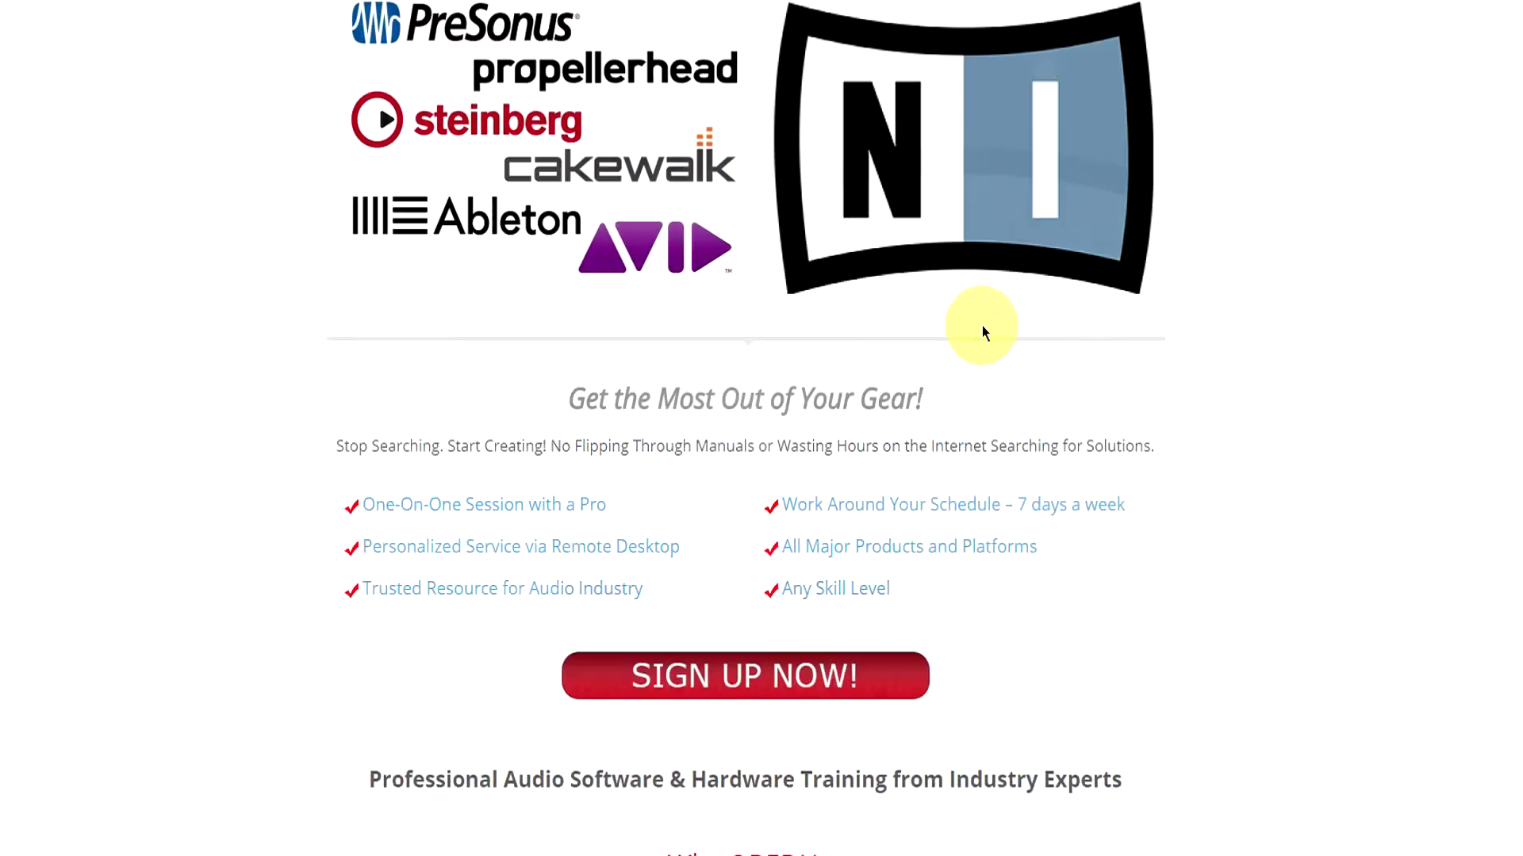
{"action": "scroll", "coordinate": [982, 325], "scroll_direction": "down", "scroll_amount": 20}
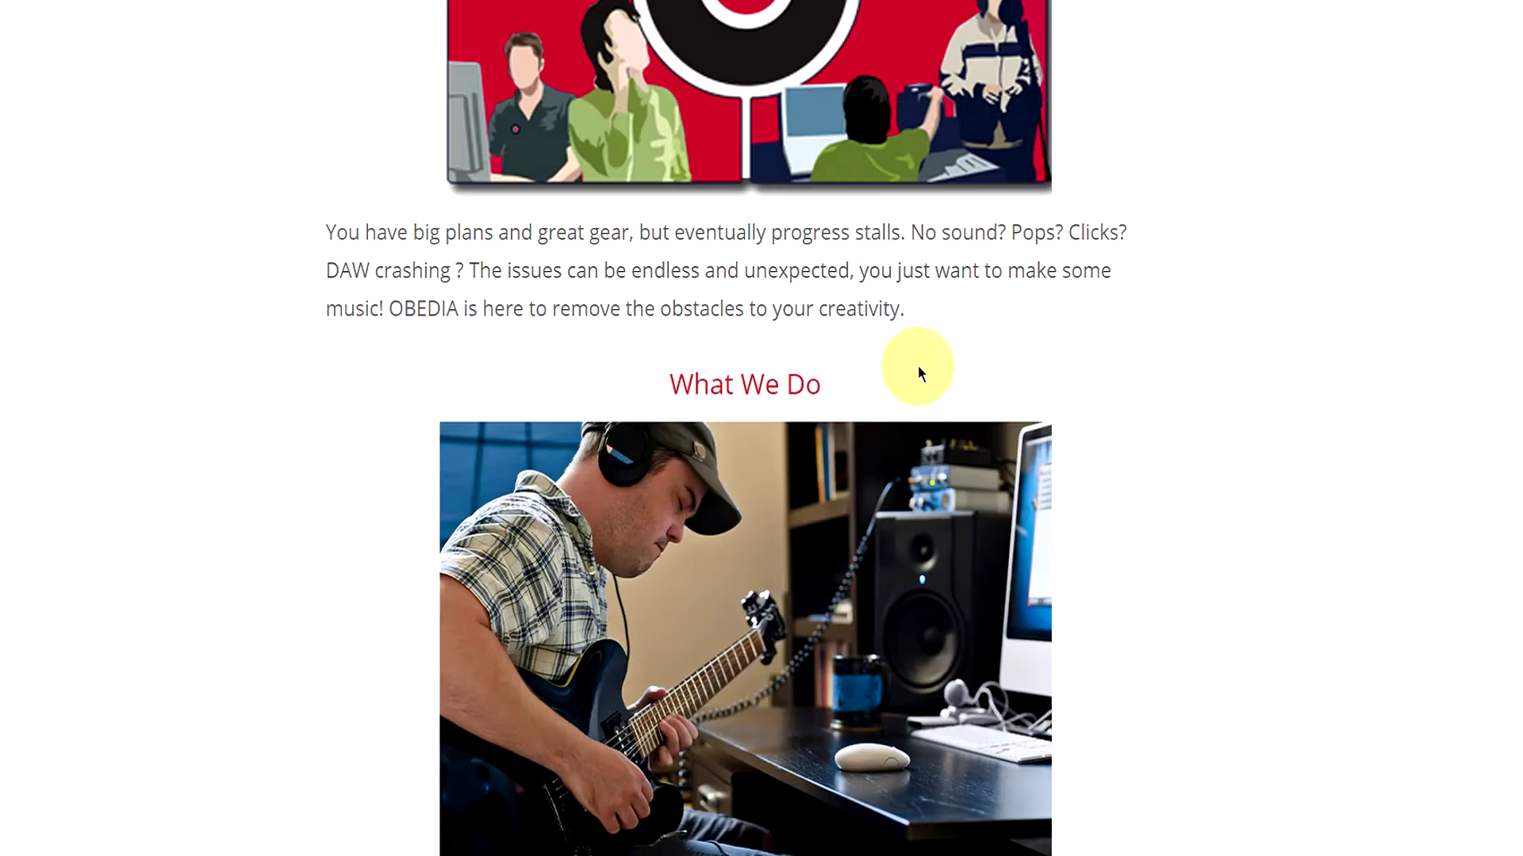
{"action": "scroll", "coordinate": [903, 383], "scroll_direction": "down", "scroll_amount": 15}
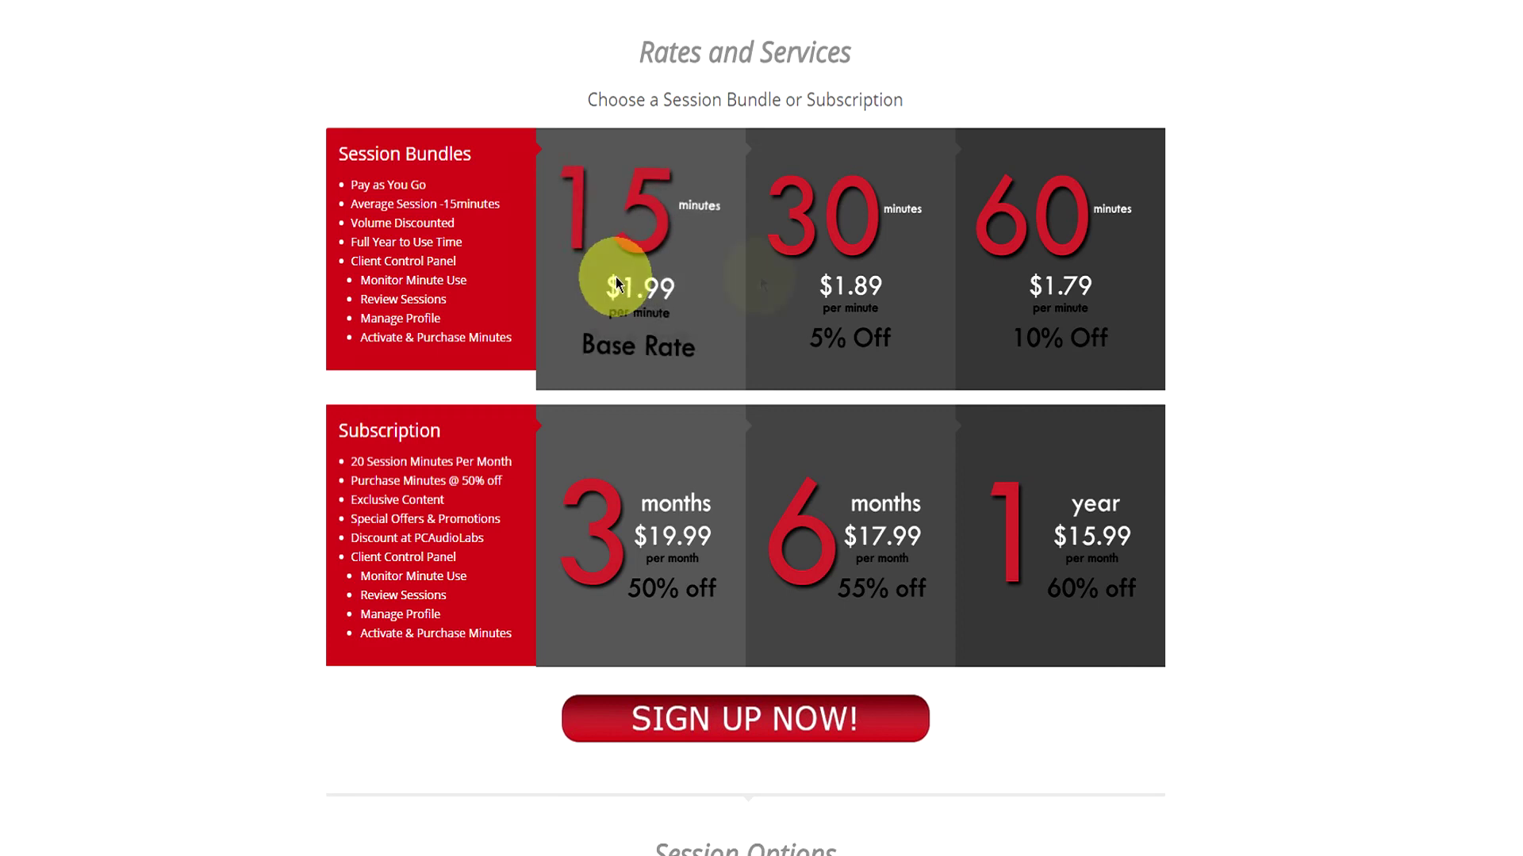